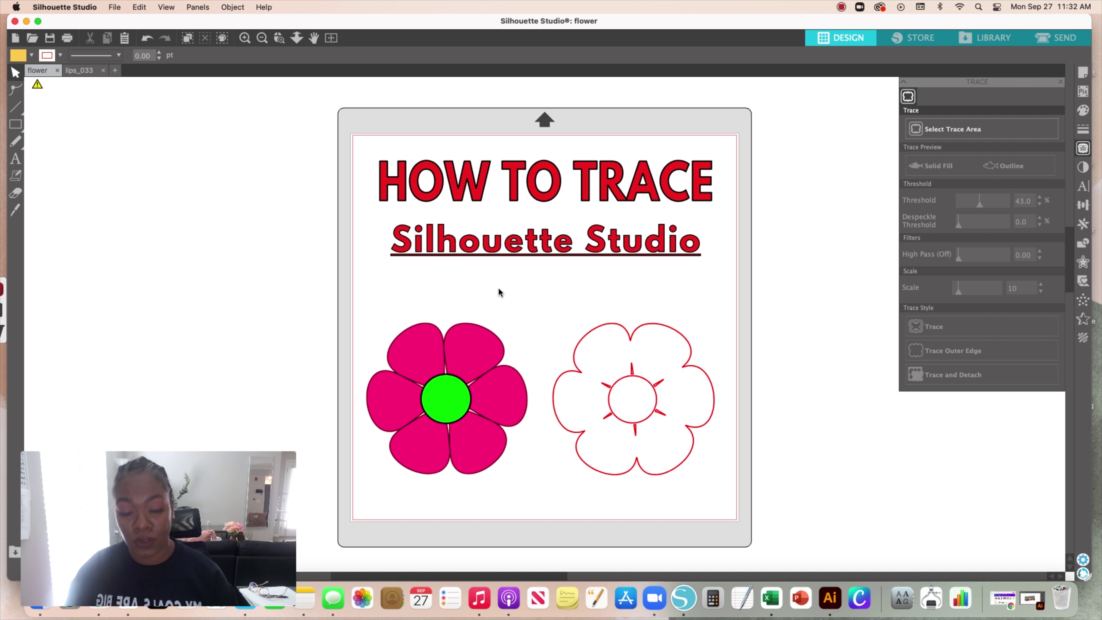
Open flower.png from the Desktop and move the flower image in from the page corner
{"action": "key", "text": "super+o"}
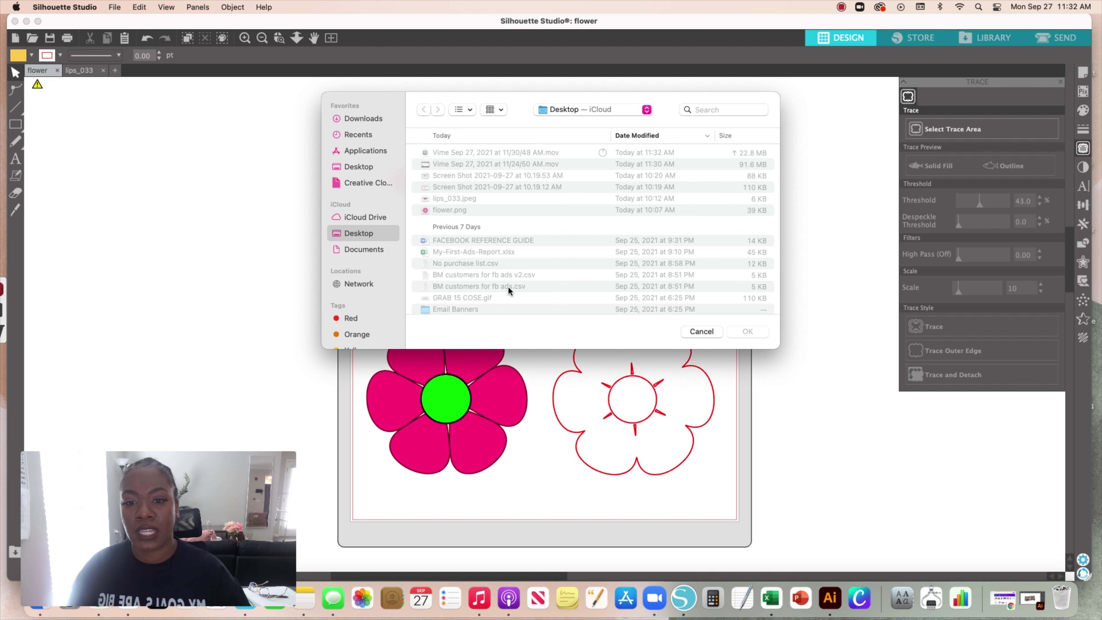
{"action": "left_click", "coordinate": [456, 210]}
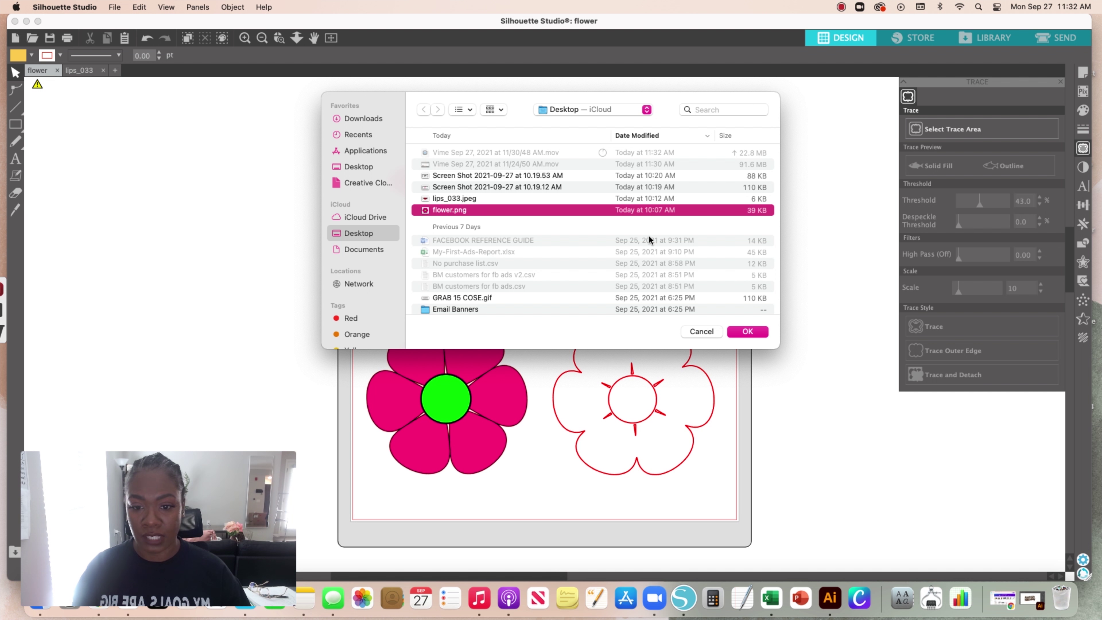
{"action": "left_click", "coordinate": [748, 331]}
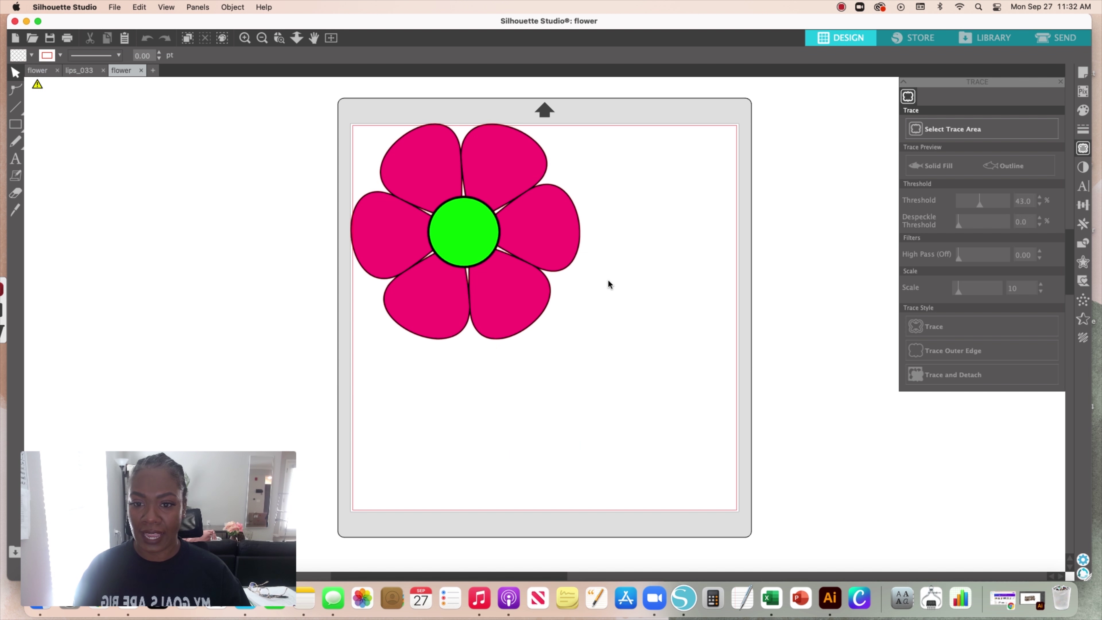
{"action": "left_click_drag", "start_coordinate": [469, 244], "coordinate": [511, 279]}
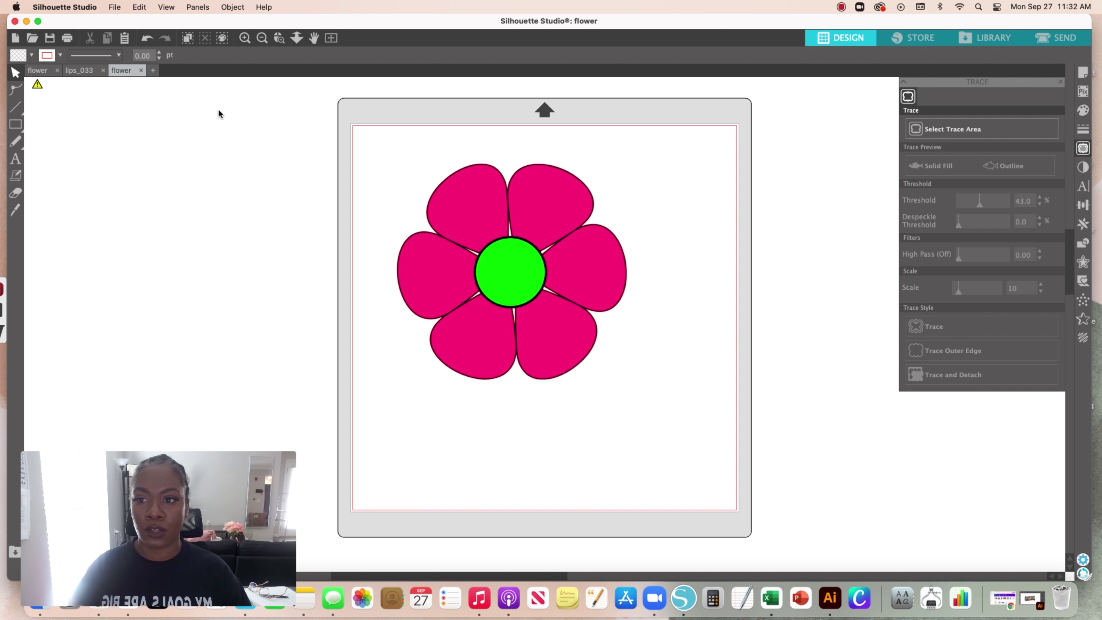
Reposition the flower image near the middle of the 12 x 12 in page and deselect it
{"action": "left_click", "coordinate": [154, 71]}
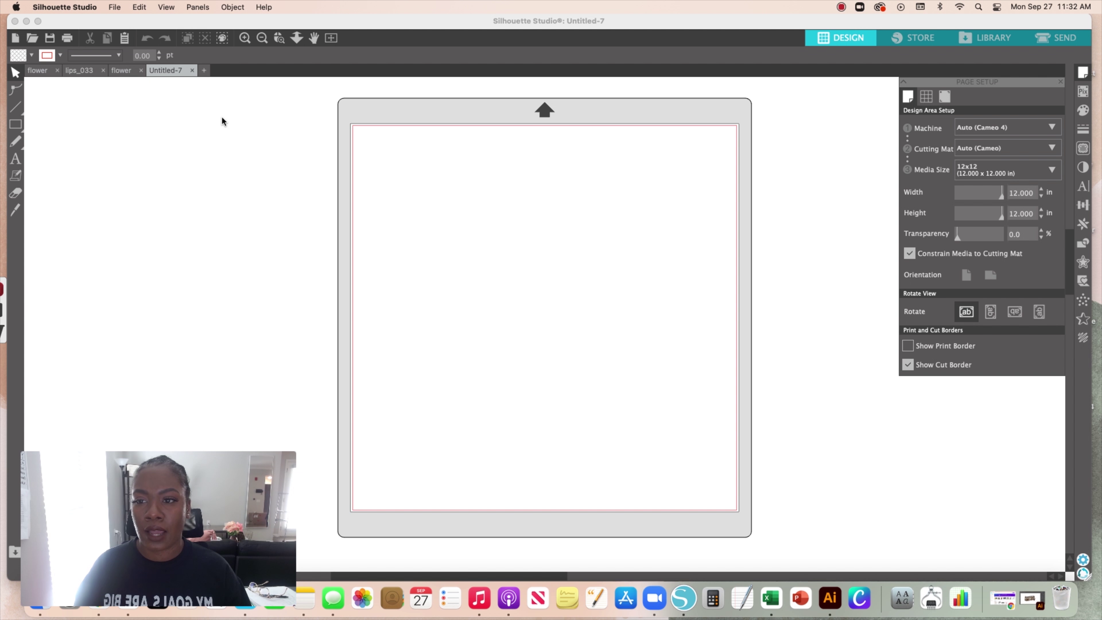
{"action": "left_click", "coordinate": [193, 70]}
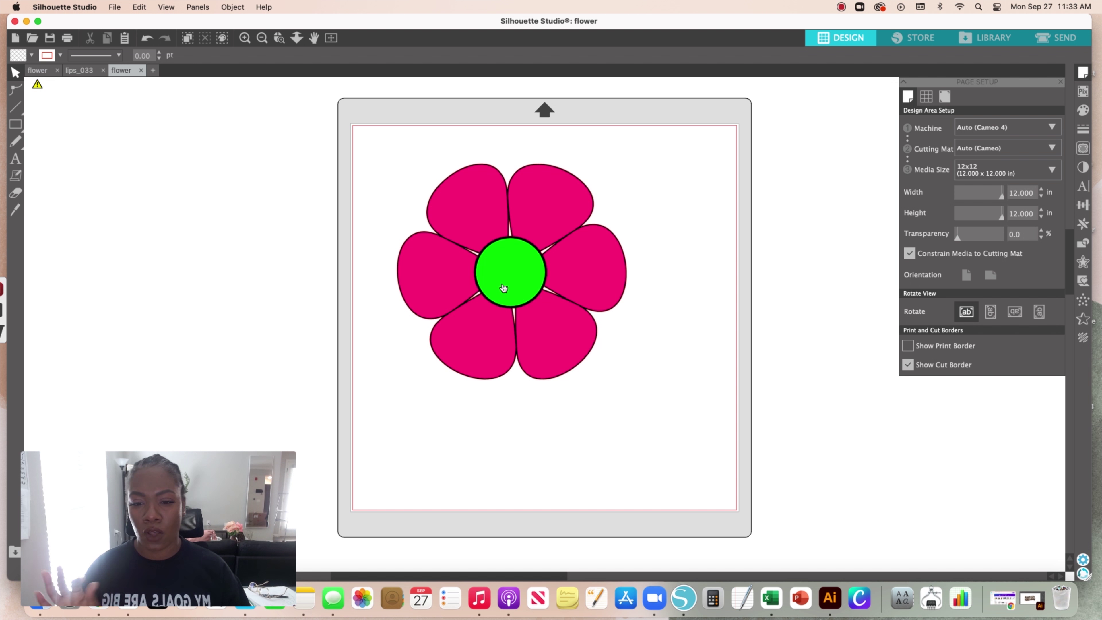
{"action": "left_click_drag", "start_coordinate": [508, 284], "coordinate": [522, 287]}
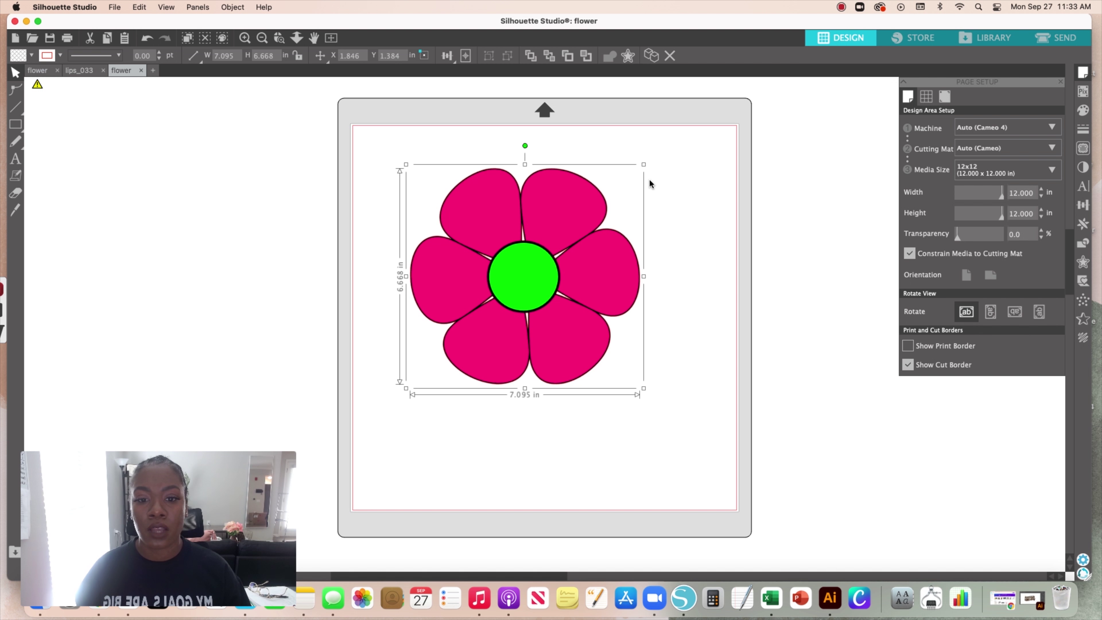
{"action": "left_click_drag", "start_coordinate": [570, 214], "coordinate": [582, 246]}
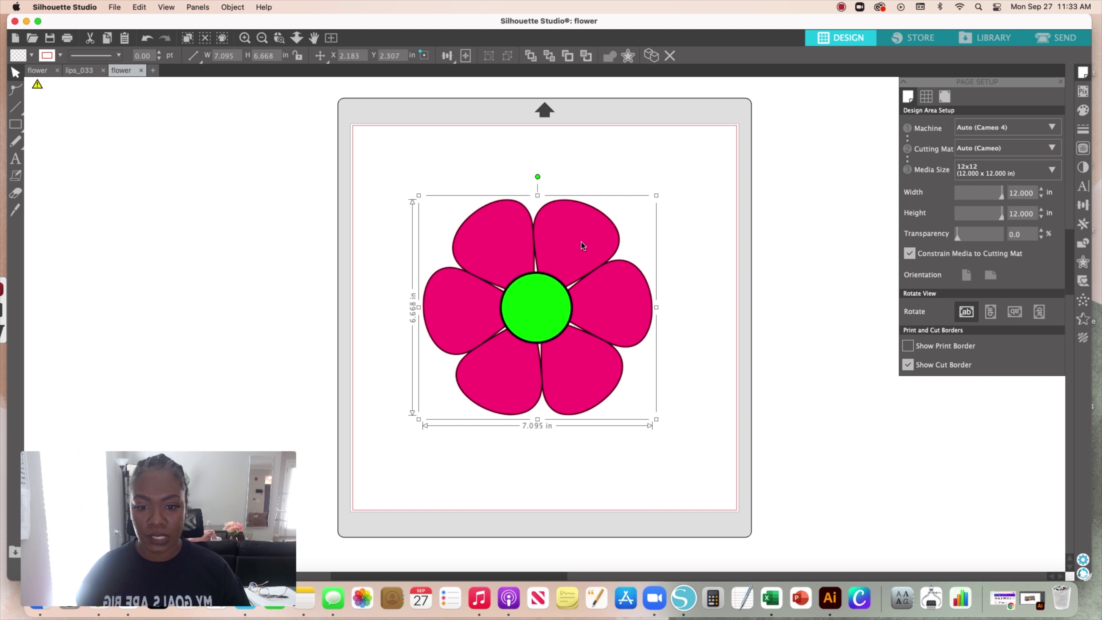
{"action": "left_click", "coordinate": [697, 240]}
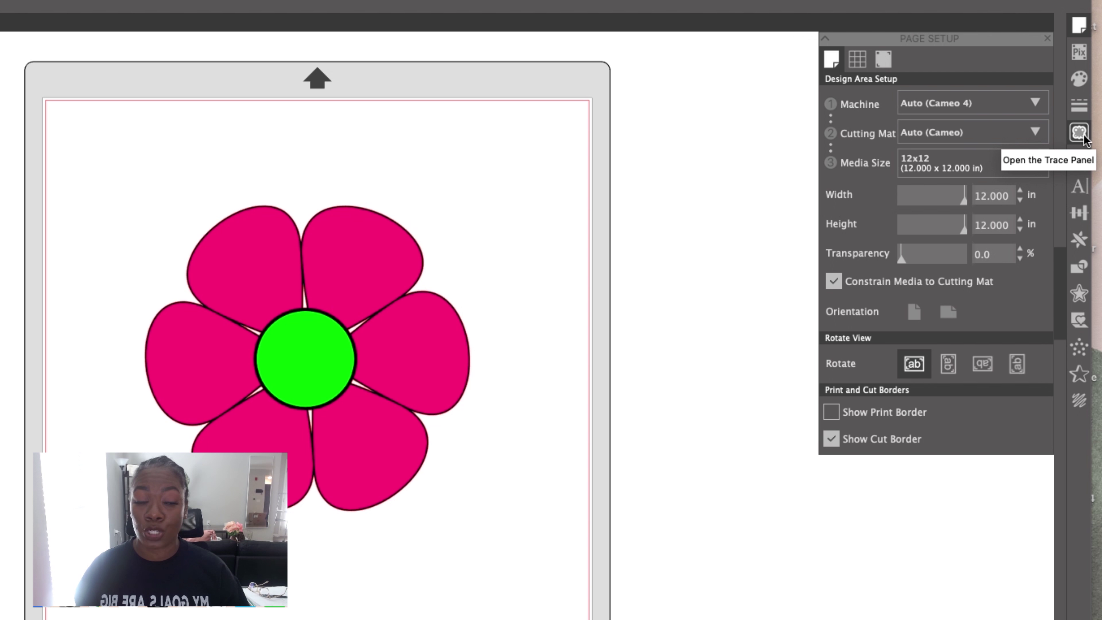
Define a trace area around the whole flower and tighten its sides to about 7.33 in wide by 6.87 in high
{"action": "left_click", "coordinate": [1084, 139]}
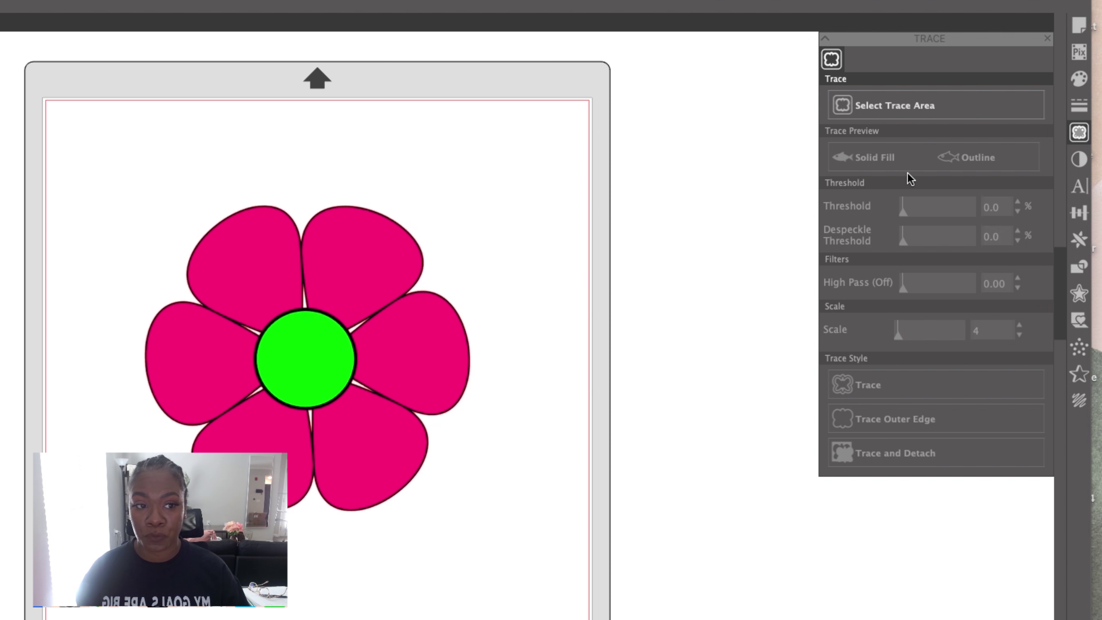
{"action": "left_click", "coordinate": [952, 111]}
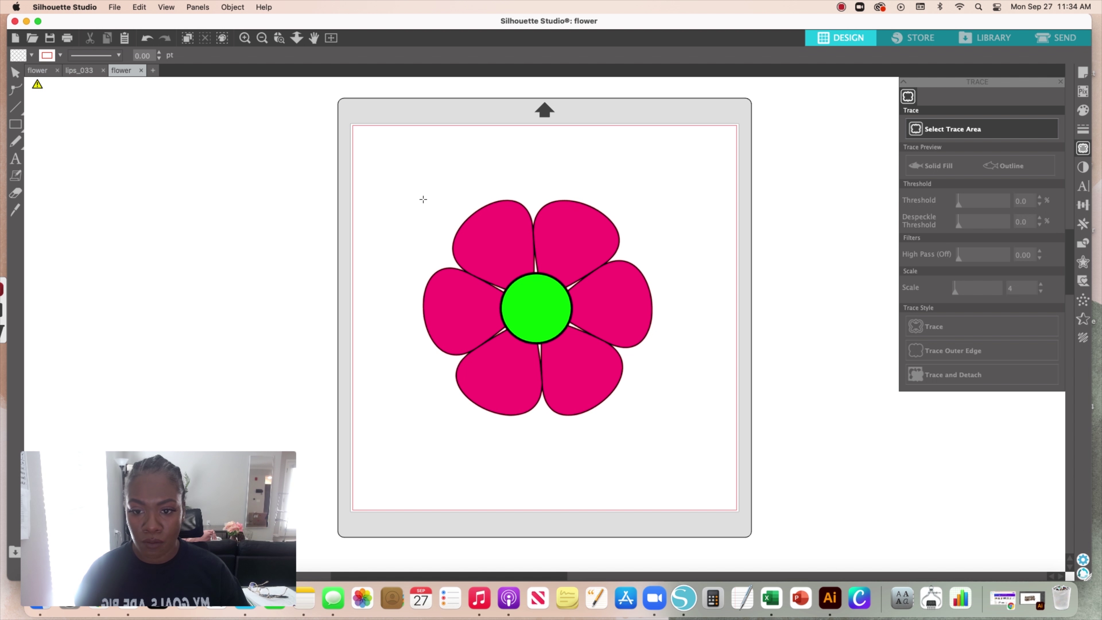
{"action": "mouse_move", "coordinate": [415, 197]}
{"action": "left_mouse_down"}
{"action": "mouse_move", "coordinate": [419, 372]}
{"action": "mouse_move", "coordinate": [507, 424]}
{"action": "mouse_move", "coordinate": [662, 420]}
{"action": "left_mouse_up"}
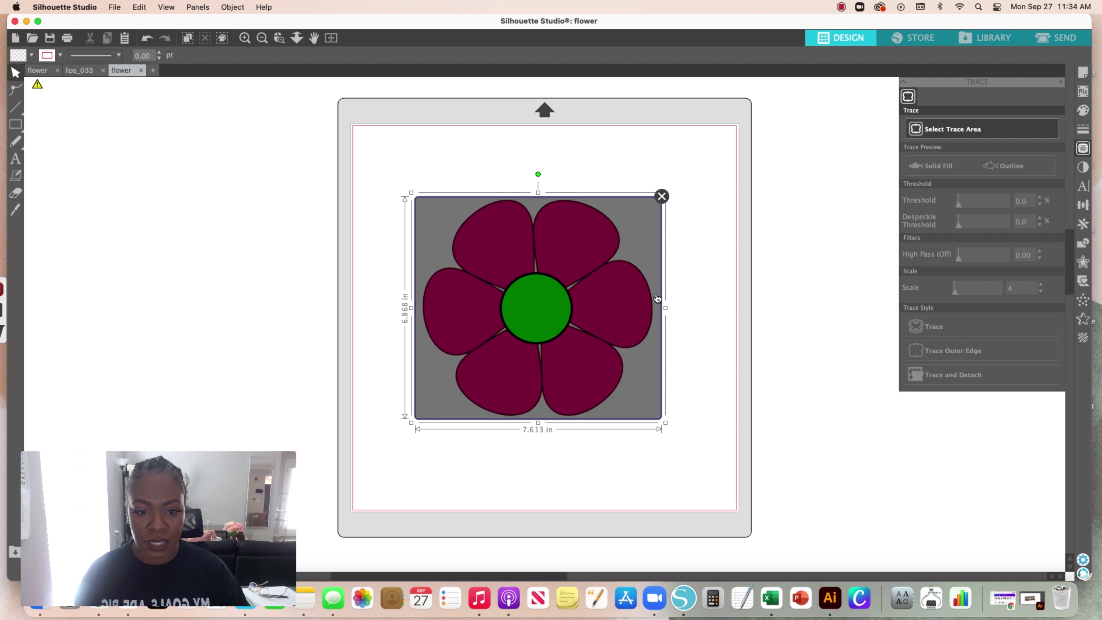
{"action": "left_click_drag", "start_coordinate": [666, 312], "coordinate": [659, 313]}
{"action": "left_click_drag", "start_coordinate": [412, 308], "coordinate": [414, 309]}
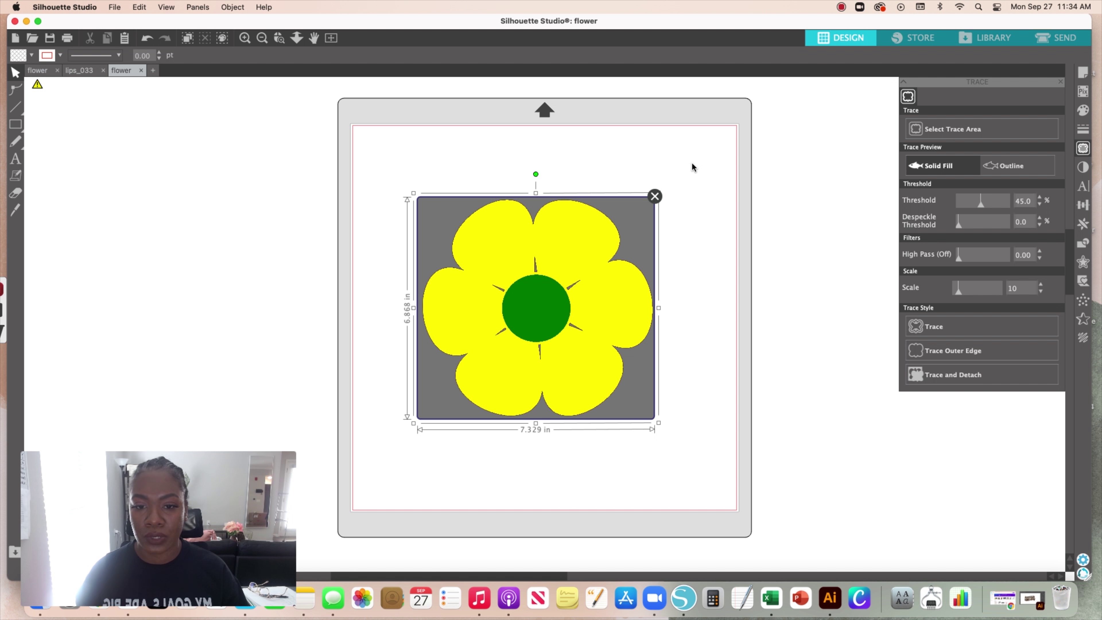
Compare the flower's solid-fill trace preview at thresholds of 49%, 29%, 19%, 42% and 45%
{"action": "scroll", "coordinate": [693, 167], "scroll_direction": "up", "scroll_amount": 1}
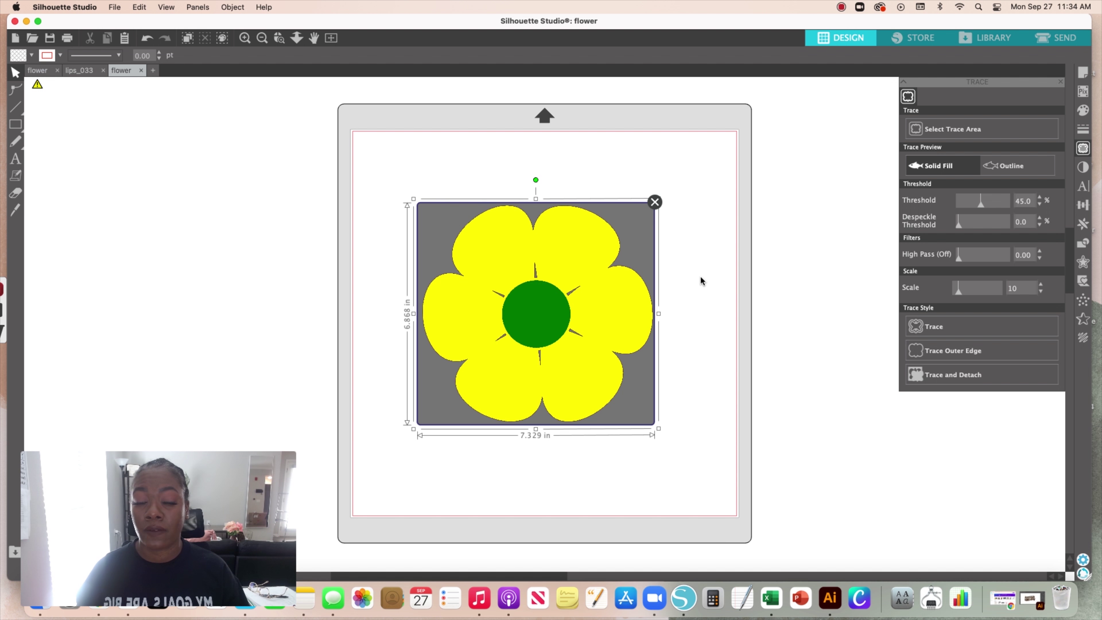
{"action": "scroll", "coordinate": [701, 280], "scroll_direction": "up", "scroll_amount": 3}
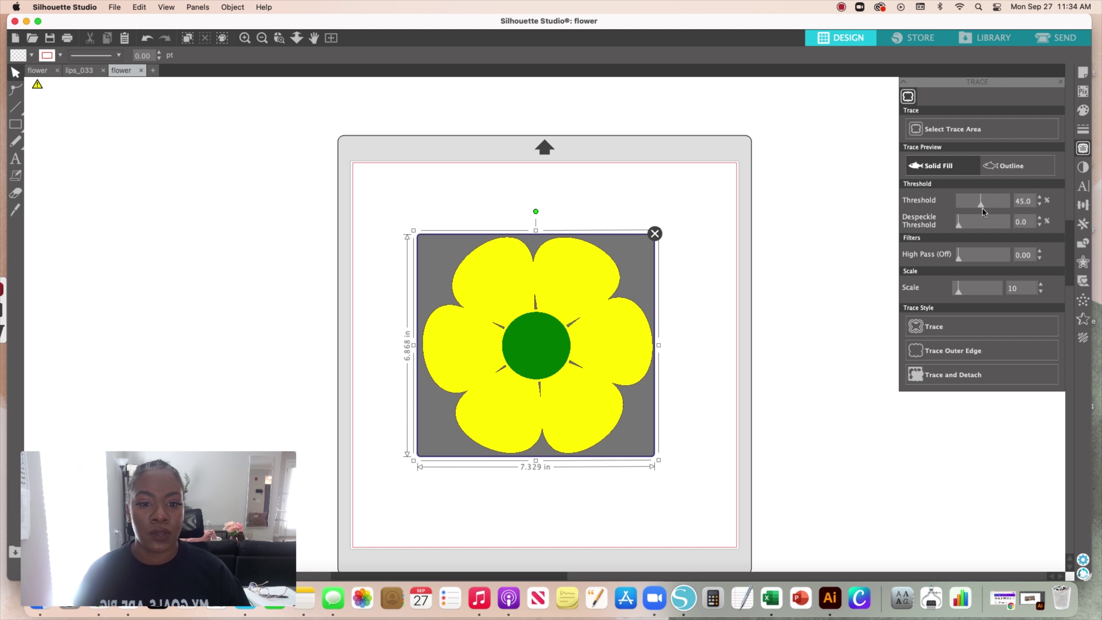
{"action": "scroll", "coordinate": [842, 261], "scroll_direction": "down", "scroll_amount": 1}
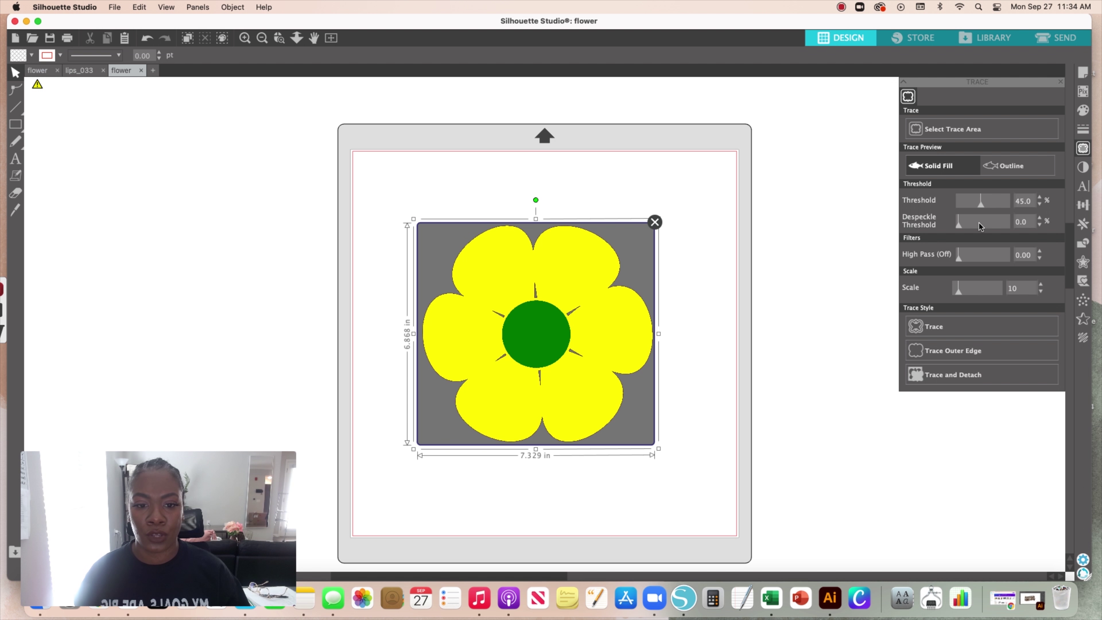
{"action": "left_click", "coordinate": [983, 207]}
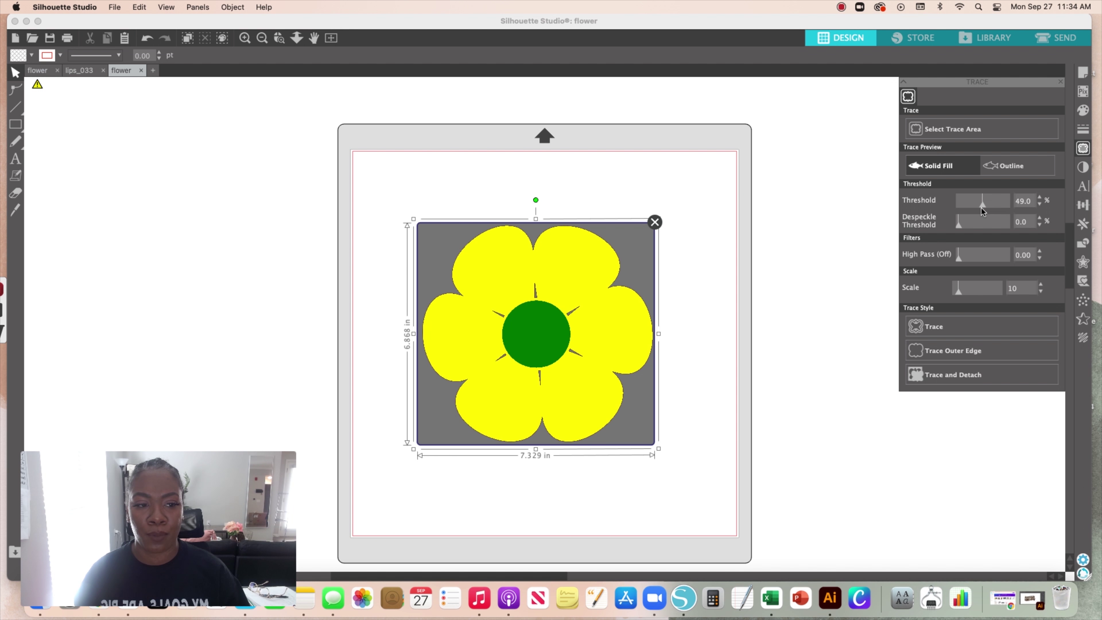
{"action": "left_click_drag", "start_coordinate": [977, 207], "coordinate": [973, 207]}
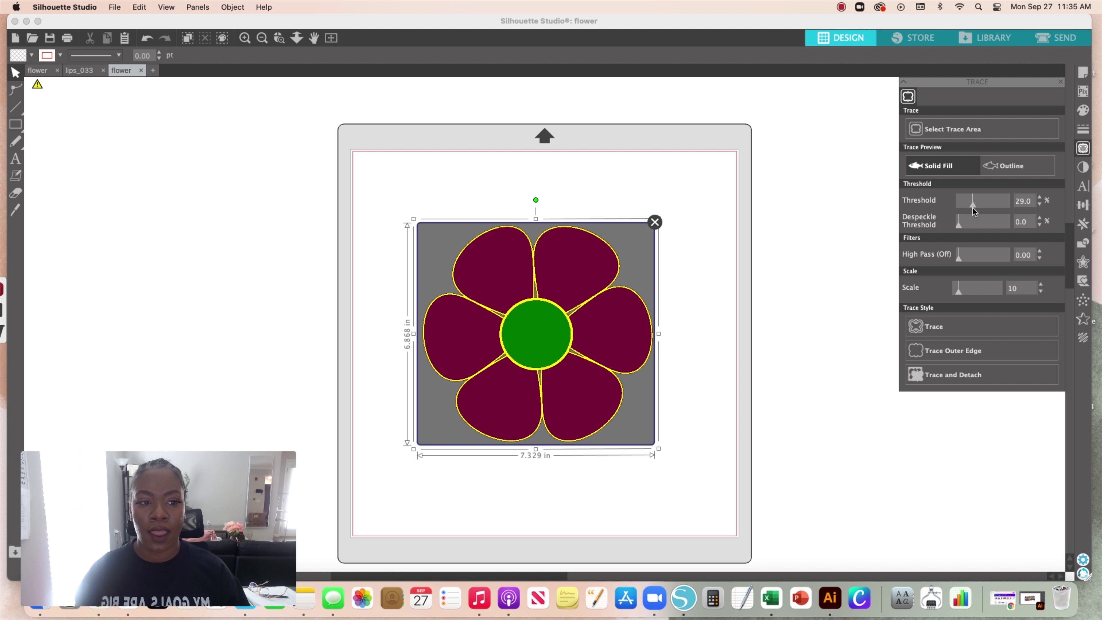
{"action": "left_click", "coordinate": [970, 207]}
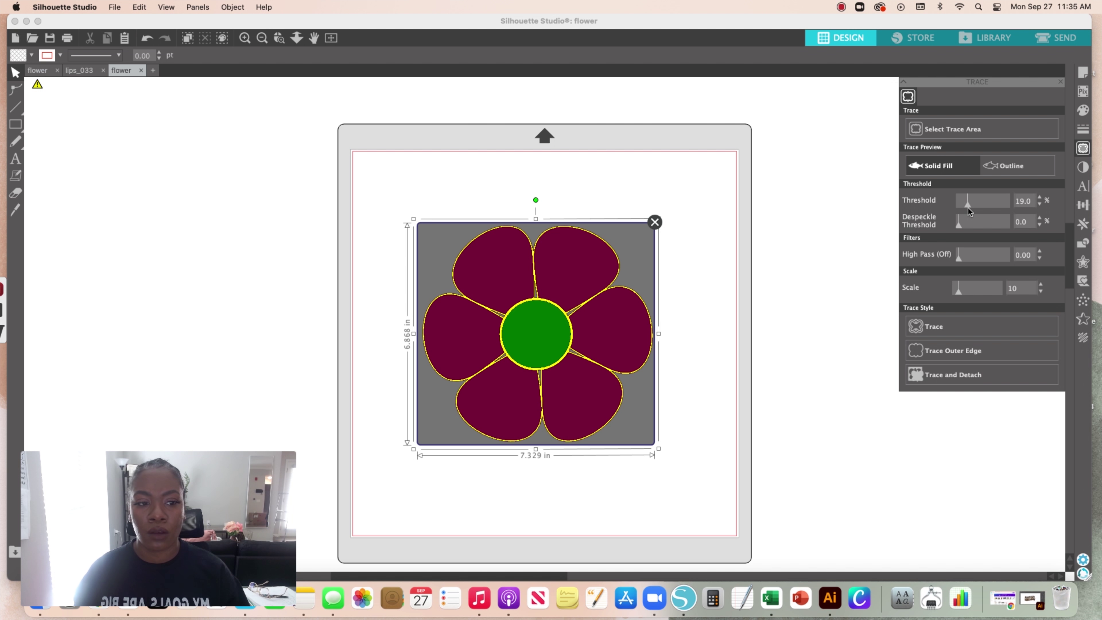
{"action": "left_click_drag", "start_coordinate": [970, 209], "coordinate": [979, 209]}
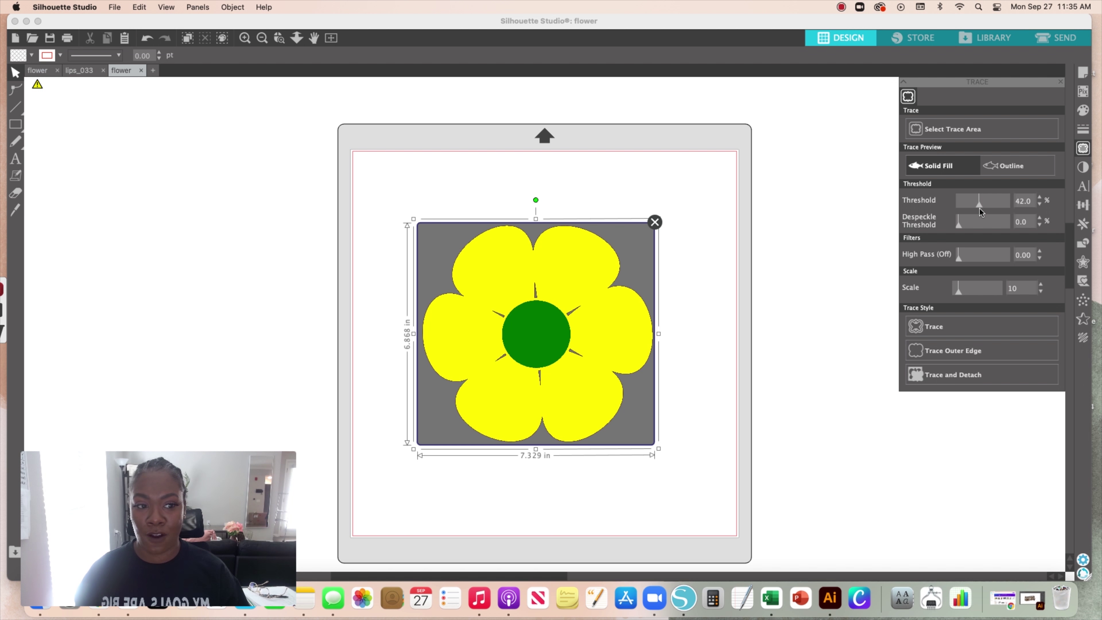
{"action": "left_click_drag", "start_coordinate": [979, 208], "coordinate": [981, 208]}
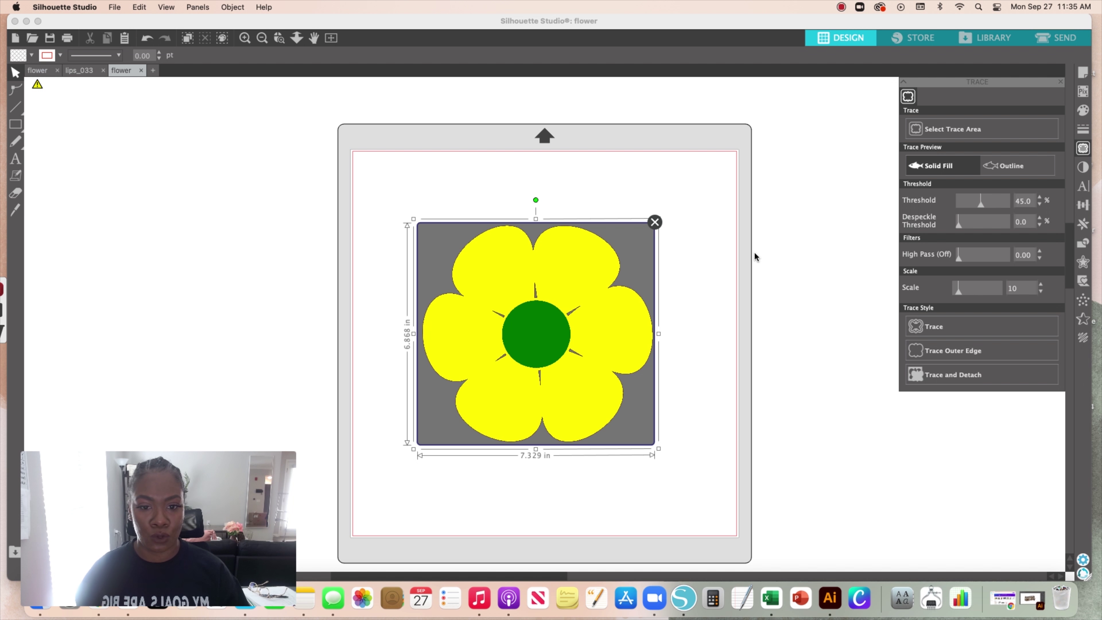
Set the trace threshold to 54% and trace the flower with the standard Trace style
{"action": "left_click_drag", "start_coordinate": [985, 206], "coordinate": [1020, 213]}
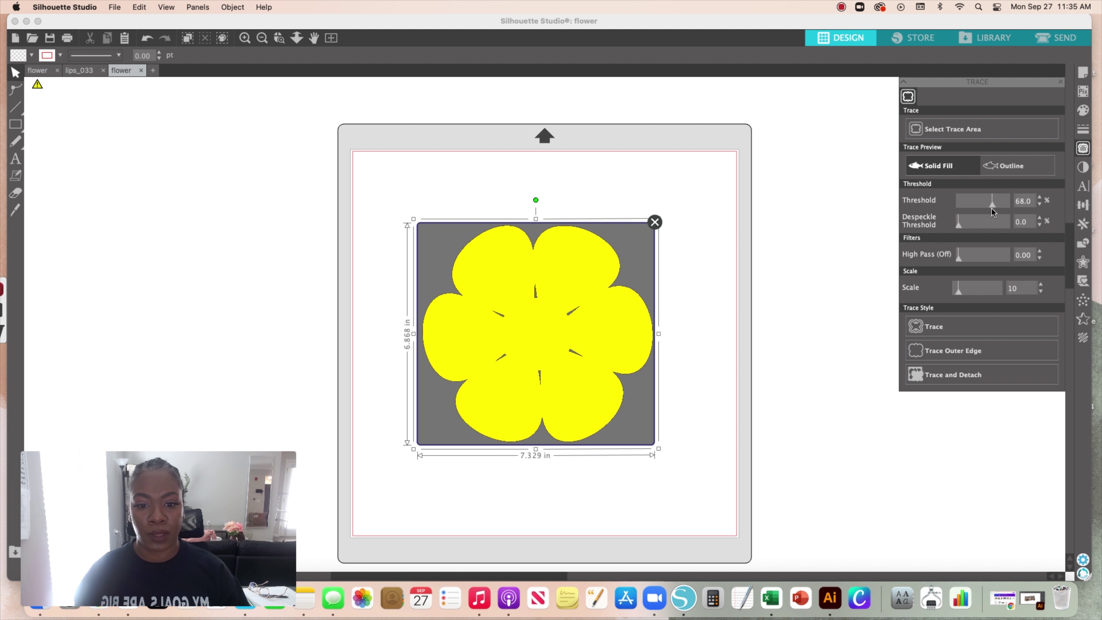
{"action": "left_click_drag", "start_coordinate": [990, 211], "coordinate": [987, 211]}
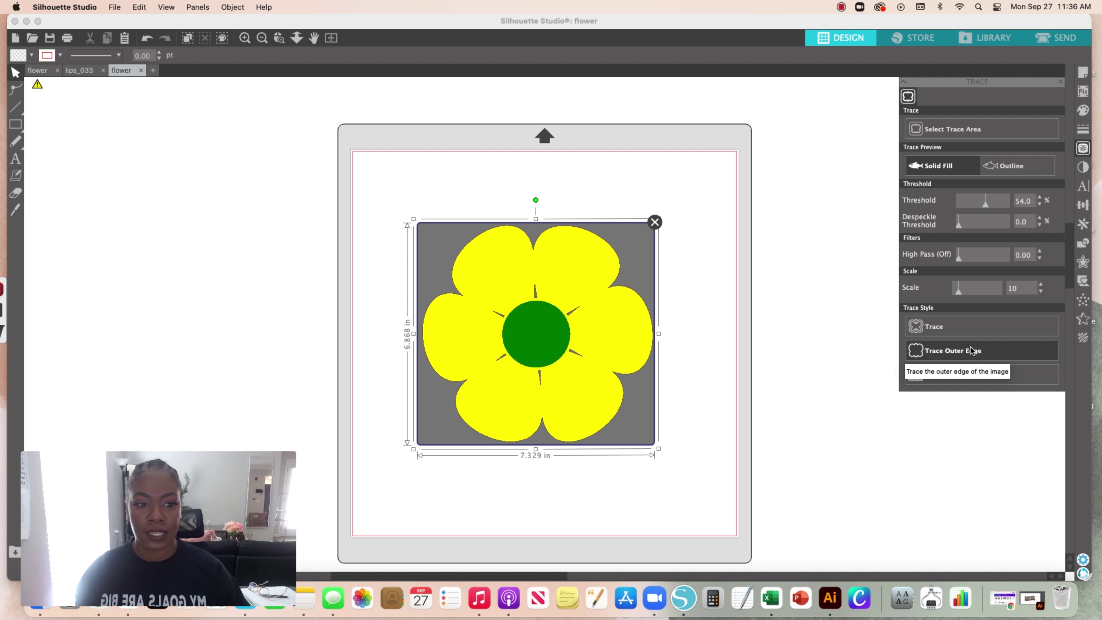
{"action": "left_click", "coordinate": [950, 332]}
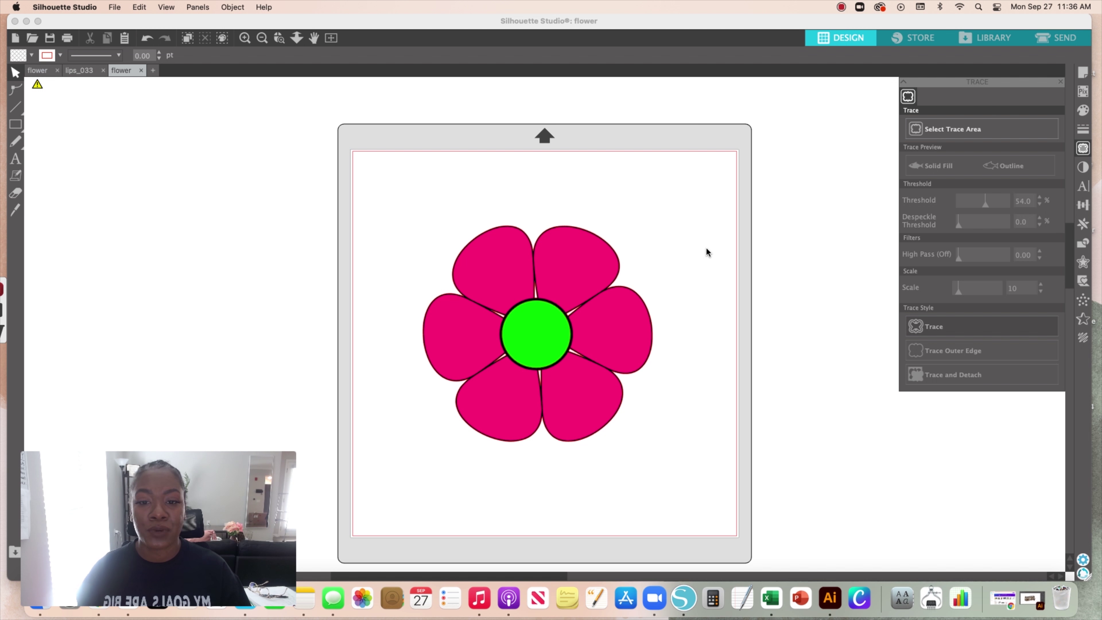
Move the original flower image off the page beside the mat, and shift the traced outline slightly on the page
{"action": "left_click", "coordinate": [563, 278]}
{"action": "left_click_drag", "start_coordinate": [562, 278], "coordinate": [303, 280]}
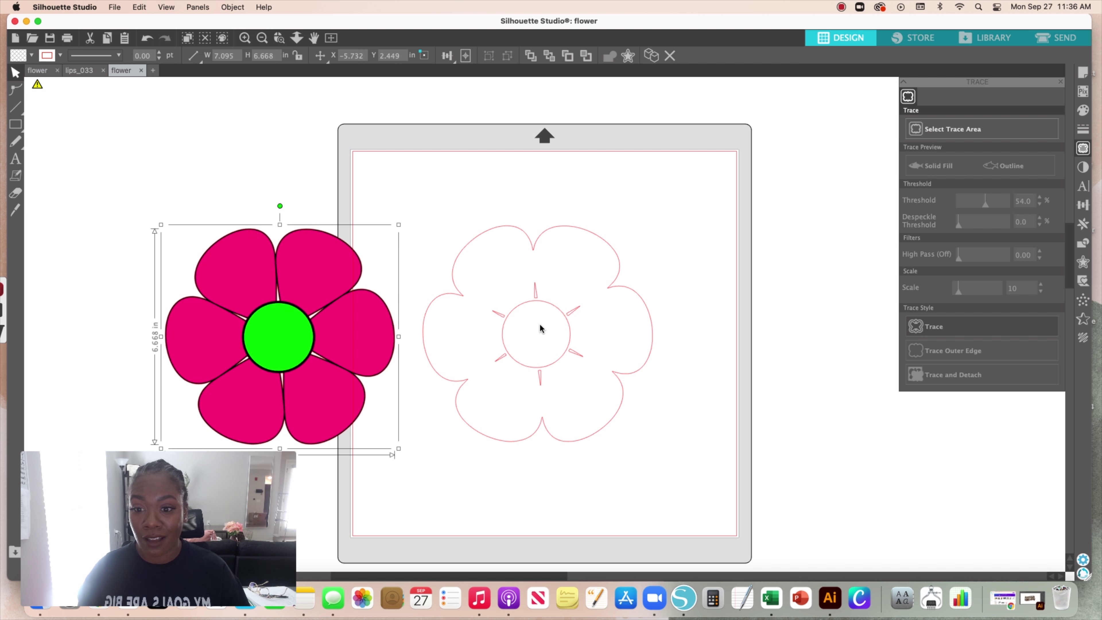
{"action": "scroll", "coordinate": [540, 325], "scroll_direction": "down", "scroll_amount": 2}
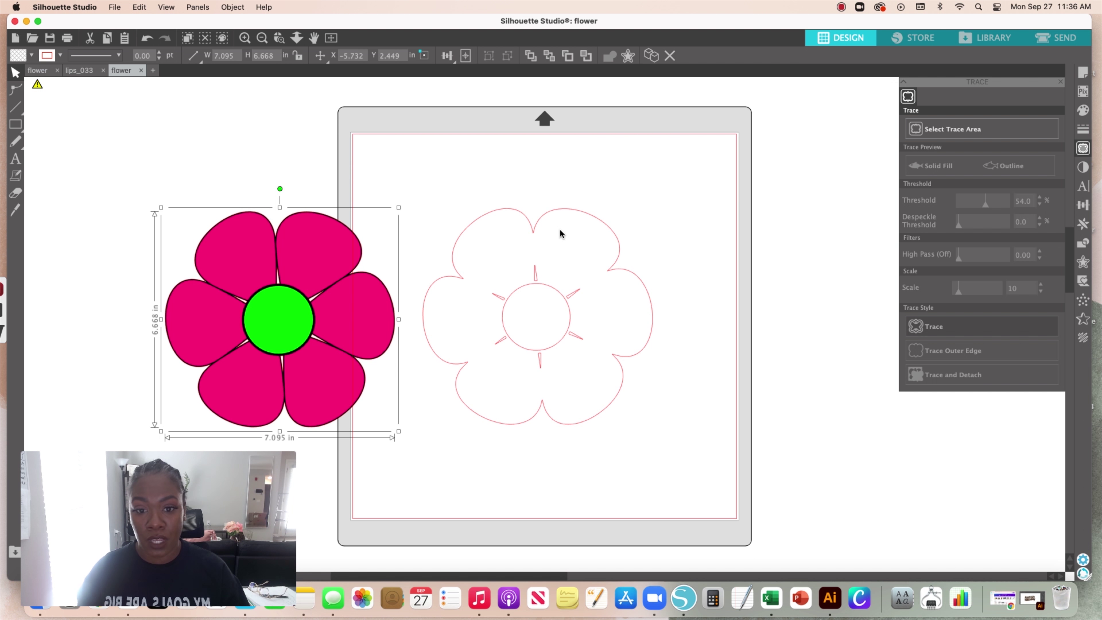
{"action": "left_click", "coordinate": [544, 220]}
{"action": "mouse_move", "coordinate": [616, 216]}
{"action": "left_mouse_down"}
{"action": "mouse_move", "coordinate": [783, 217]}
{"action": "mouse_move", "coordinate": [532, 198]}
{"action": "left_mouse_up"}
{"action": "mouse_move", "coordinate": [287, 307]}
{"action": "left_mouse_down"}
{"action": "mouse_move", "coordinate": [222, 252]}
{"action": "mouse_move", "coordinate": [202, 252]}
{"action": "left_mouse_up"}
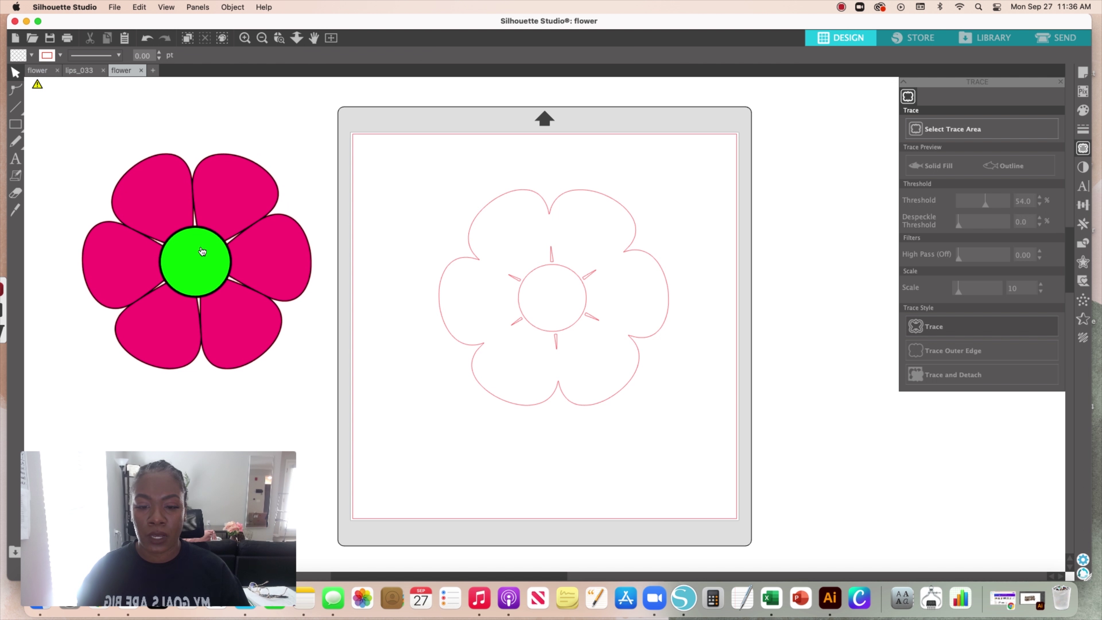
Scale the traced flower outline down to about 4.43 x 4.16 in and move it to the right half of the page
{"action": "left_click", "coordinate": [549, 214]}
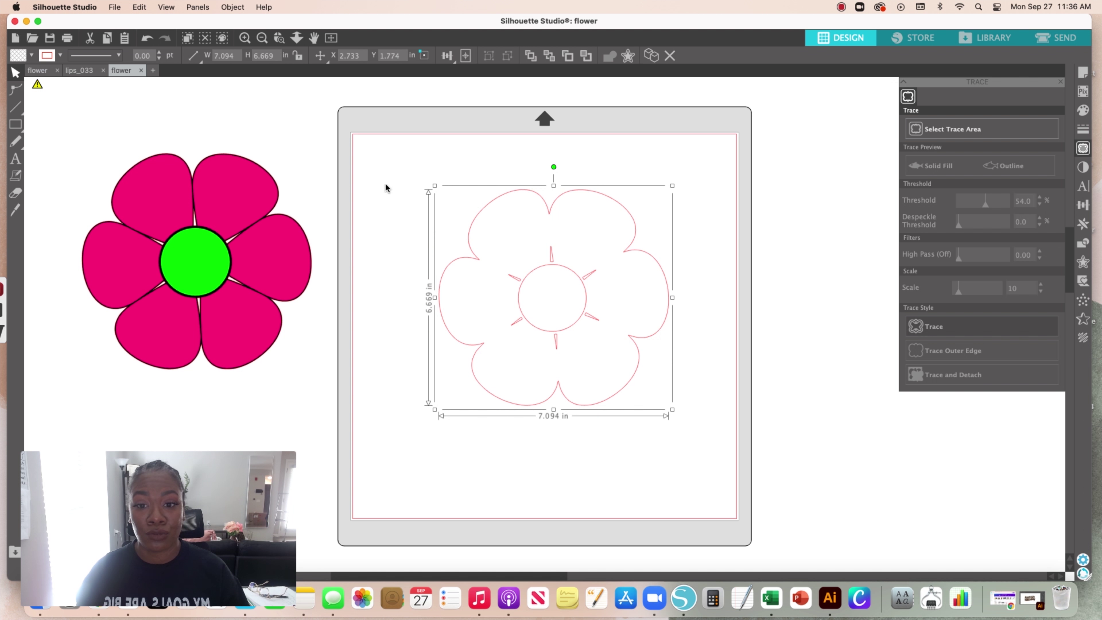
{"action": "left_click_drag", "start_coordinate": [435, 186], "coordinate": [525, 265]}
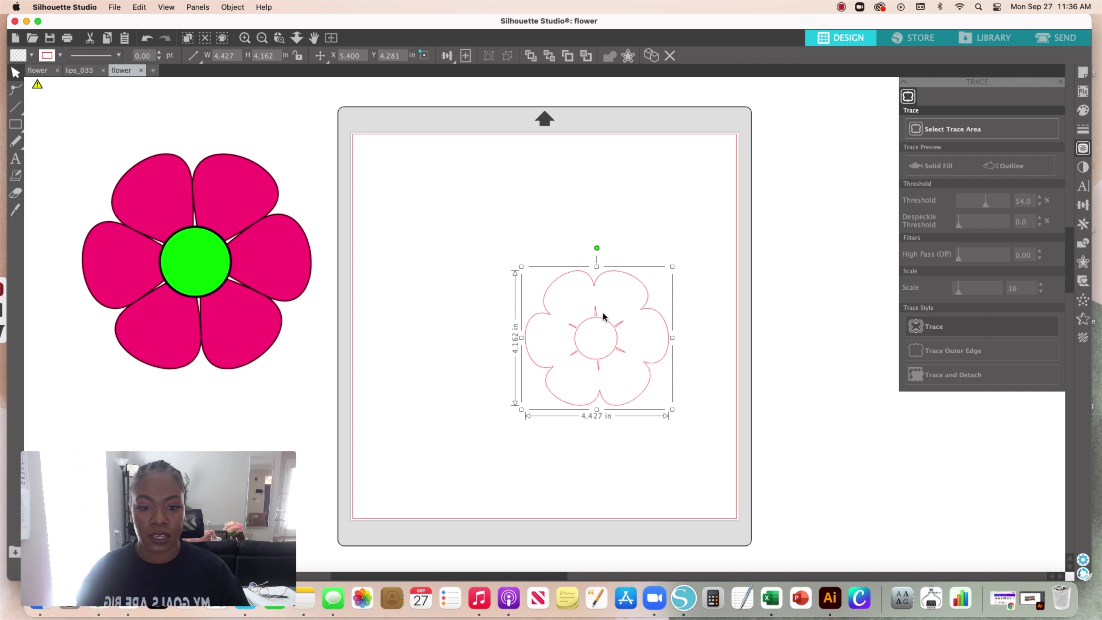
{"action": "mouse_move", "coordinate": [595, 319]}
{"action": "left_mouse_down"}
{"action": "mouse_move", "coordinate": [613, 284]}
{"action": "mouse_move", "coordinate": [593, 280]}
{"action": "left_mouse_up"}
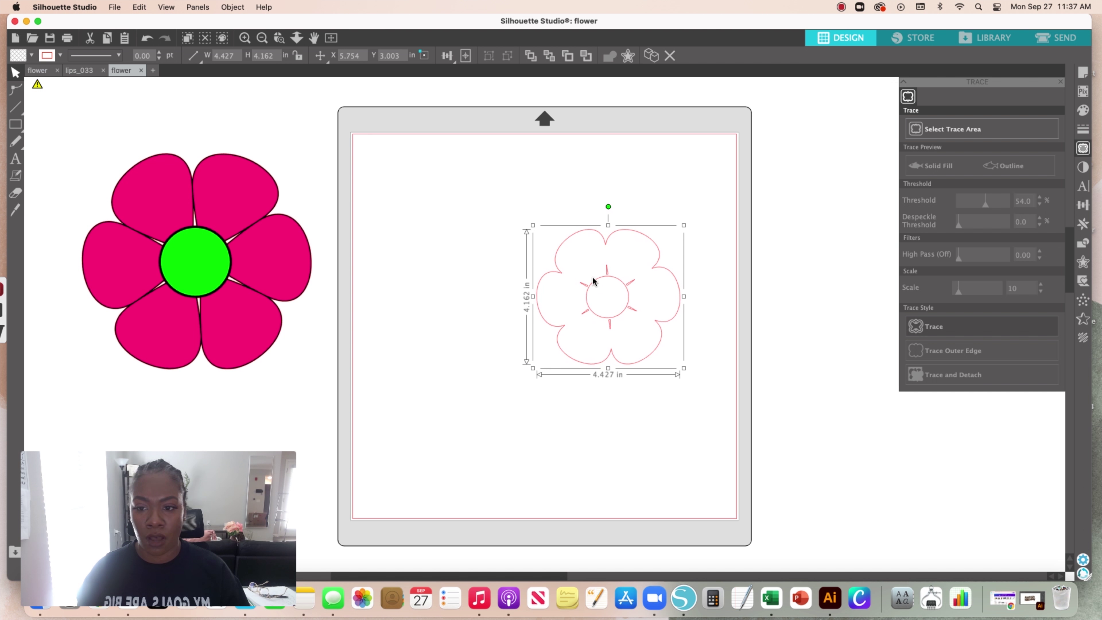
Add the text "Flower" on the page to the left of the traced outline
{"action": "left_click", "coordinate": [15, 159]}
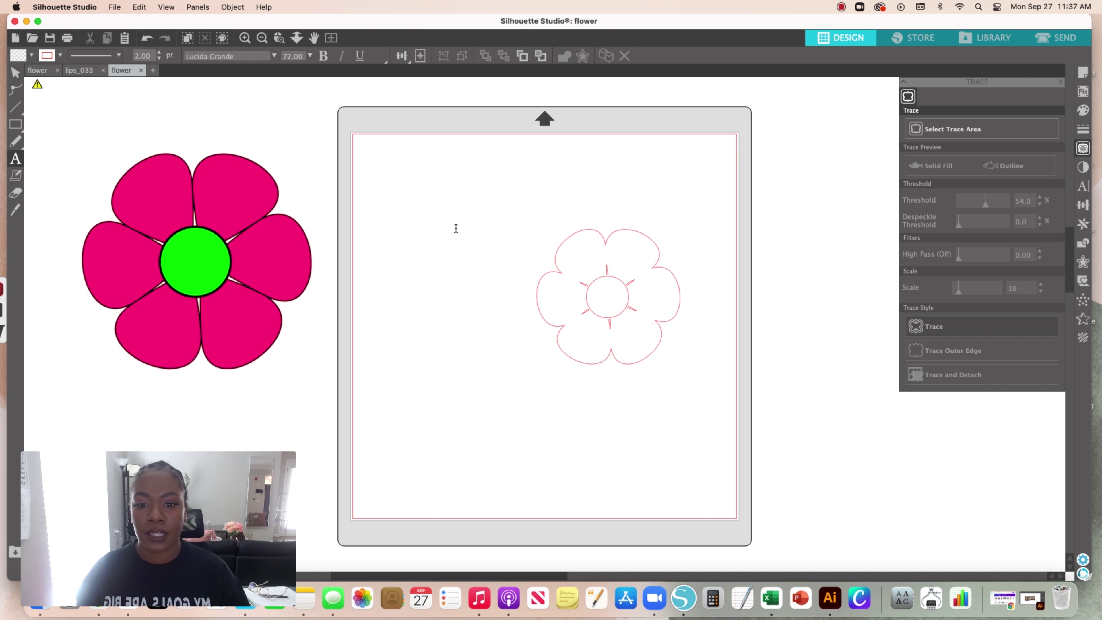
{"action": "left_click", "coordinate": [399, 261]}
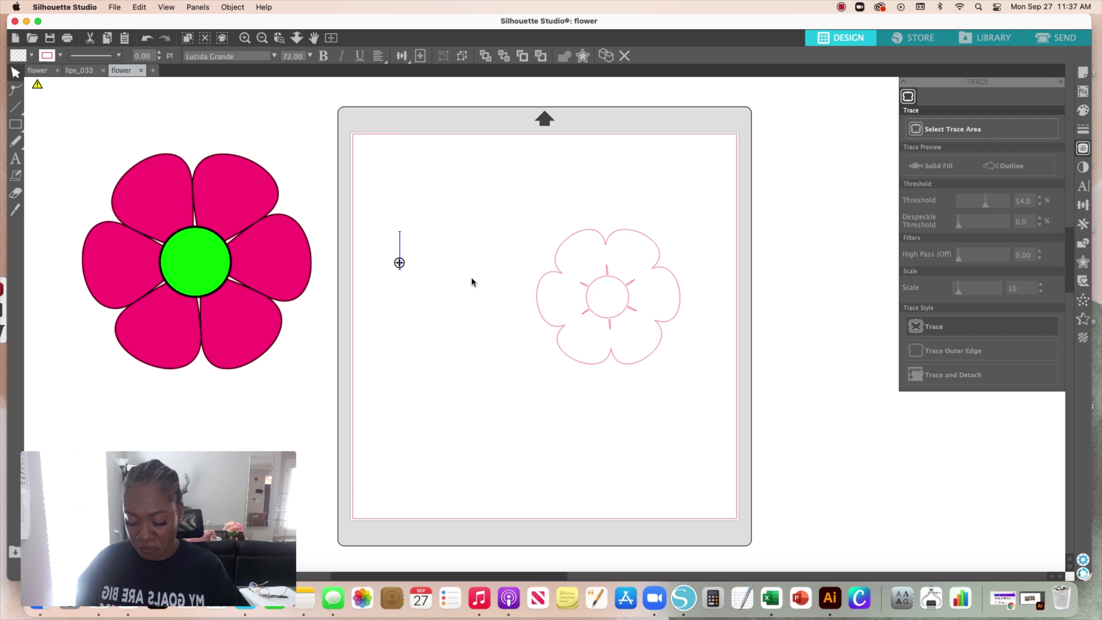
{"action": "type", "text": "Flower"}
{"action": "key", "text": "BackSpace"}
{"action": "key", "text": "BackSpace"}
{"action": "key", "text": "BackSpace"}
{"action": "key", "text": "BackSpace"}
{"action": "key", "text": "BackSpace"}
{"action": "type", "text": "lowwr"}
{"action": "key", "text": "BackSpace"}
{"action": "key", "text": "BackSpace"}
{"action": "type", "text": "er"}
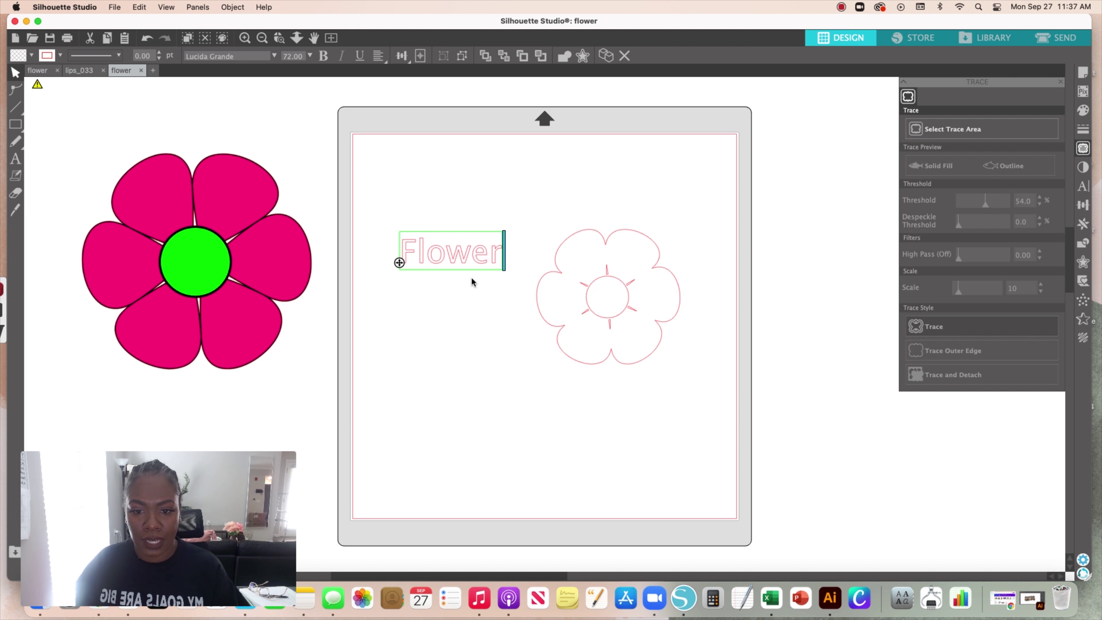
Enlarge the "Flower" text proportionally to about 95 pt
{"action": "left_click", "coordinate": [406, 228]}
{"action": "left_click", "coordinate": [467, 261]}
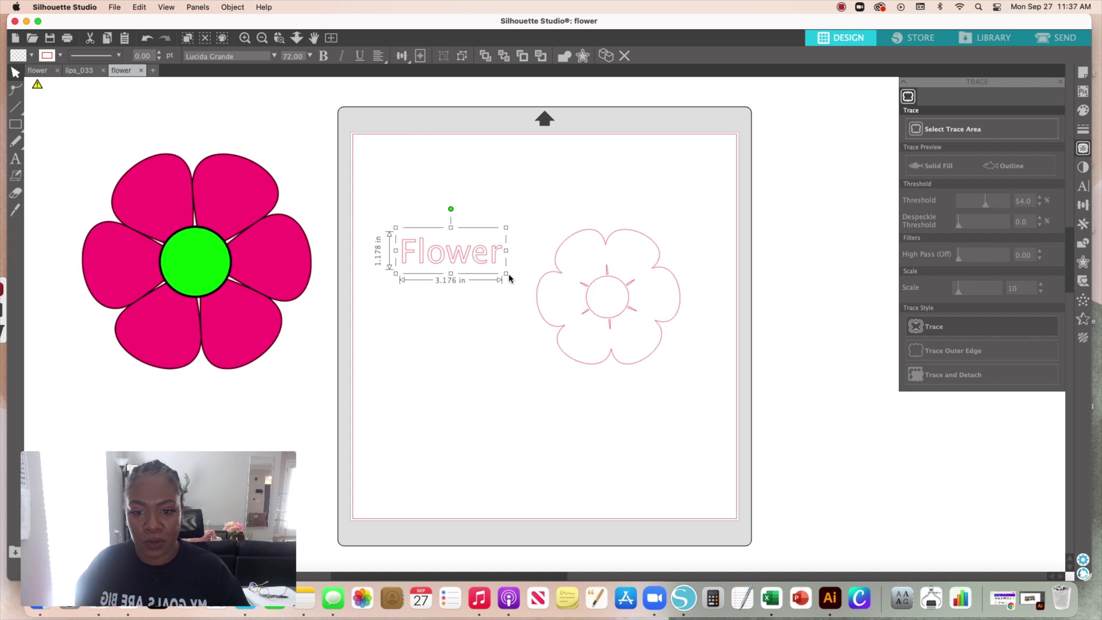
{"action": "left_click_drag", "start_coordinate": [508, 275], "coordinate": [539, 287]}
{"action": "left_click", "coordinate": [487, 334]}
Duplicate the "Flower" text and place the copy directly below the original
{"action": "left_click", "coordinate": [456, 276]}
{"action": "key", "text": "cmd+d"}
{"action": "left_click_drag", "start_coordinate": [488, 281], "coordinate": [463, 321]}
Change the text of the lower "Flower" copy to "Child"
{"action": "double_click", "coordinate": [465, 326]}
{"action": "left_click", "coordinate": [461, 325]}
{"action": "key", "text": "Escape"}
{"action": "double_click", "coordinate": [462, 326]}
{"action": "key", "text": "BackSpace"}
{"action": "key", "text": "BackSpace"}
{"action": "key", "text": "BackSpace"}
{"action": "key", "text": "BackSpace"}
{"action": "key", "text": "BackSpace"}
{"action": "key", "text": "BackSpace"}
{"action": "key", "text": "Escape"}
{"action": "type", "text": "Chil"}
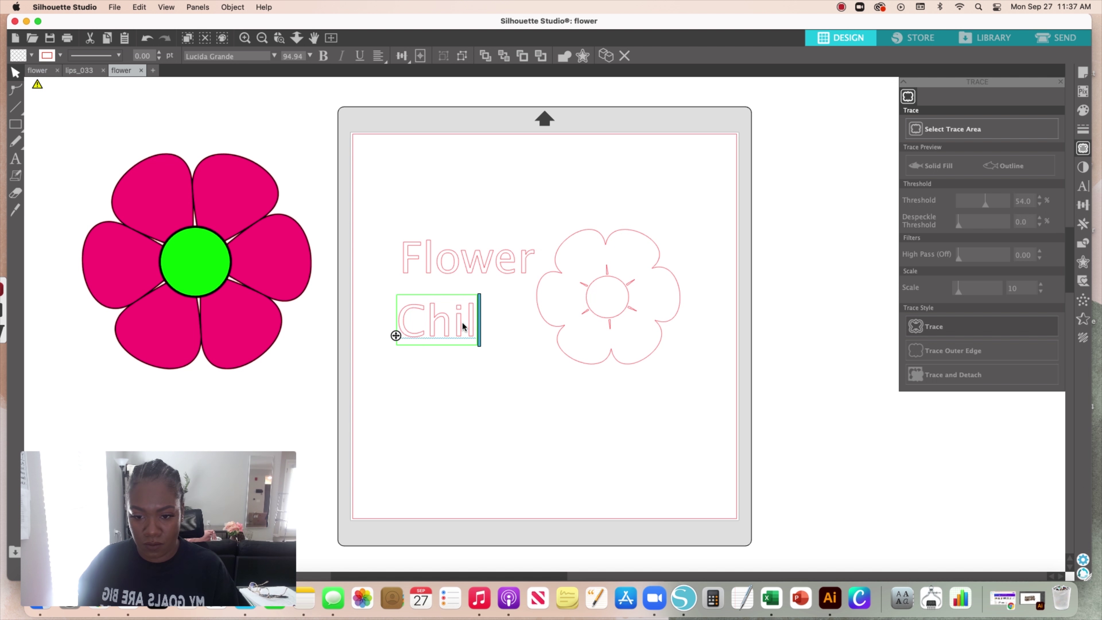
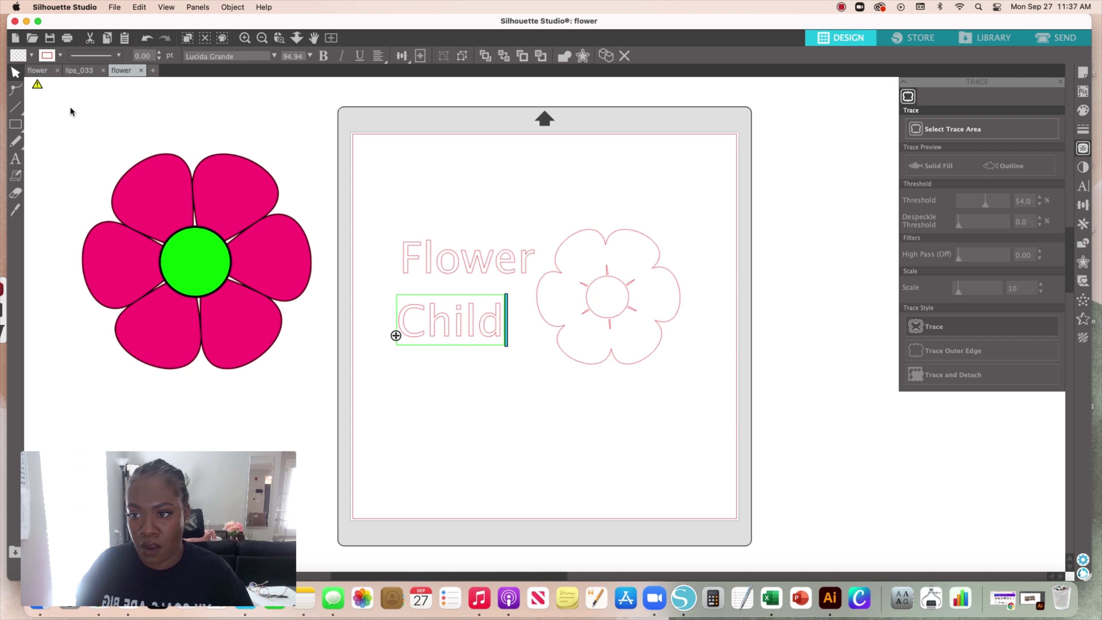
{"action": "left_click", "coordinate": [290, 168]}
Center "Child" beneath "Flower" and close up the gap between the two words
{"action": "left_click", "coordinate": [423, 317]}
{"action": "left_click_drag", "start_coordinate": [468, 328], "coordinate": [487, 322]}
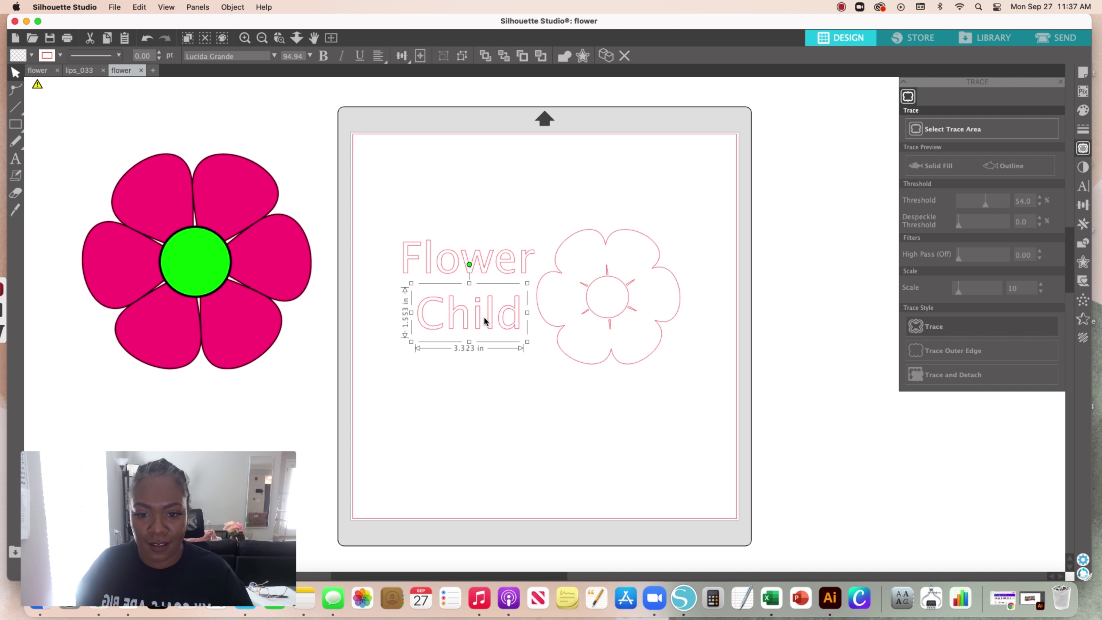
{"action": "left_click", "coordinate": [456, 264]}
{"action": "left_click_drag", "start_coordinate": [456, 263], "coordinate": [458, 271]}
{"action": "left_click", "coordinate": [622, 299]}
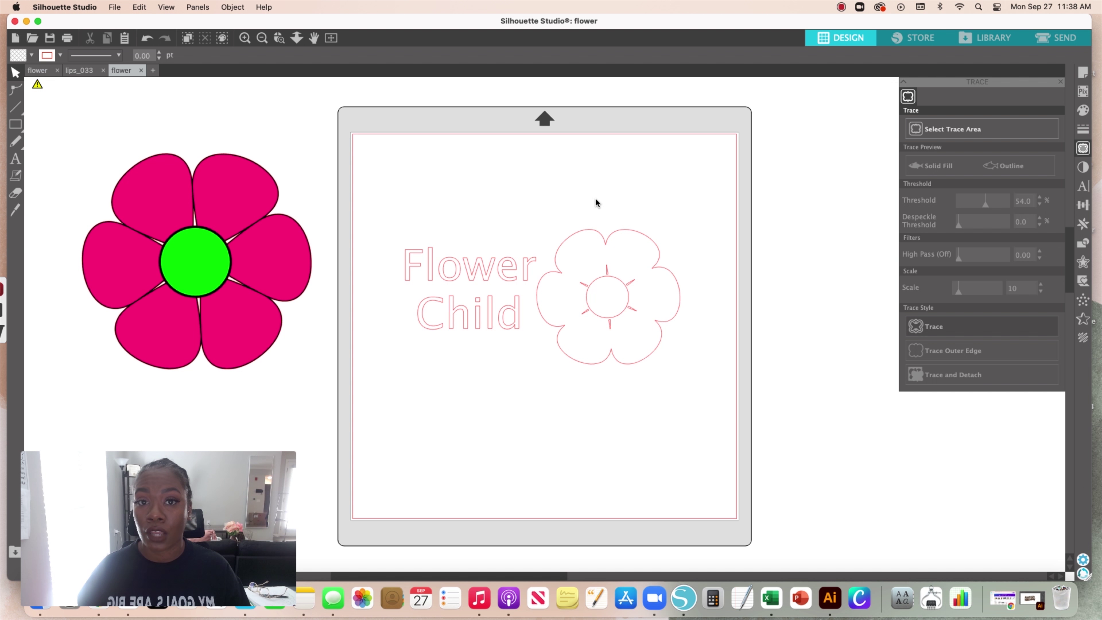
{"action": "left_click", "coordinate": [562, 280]}
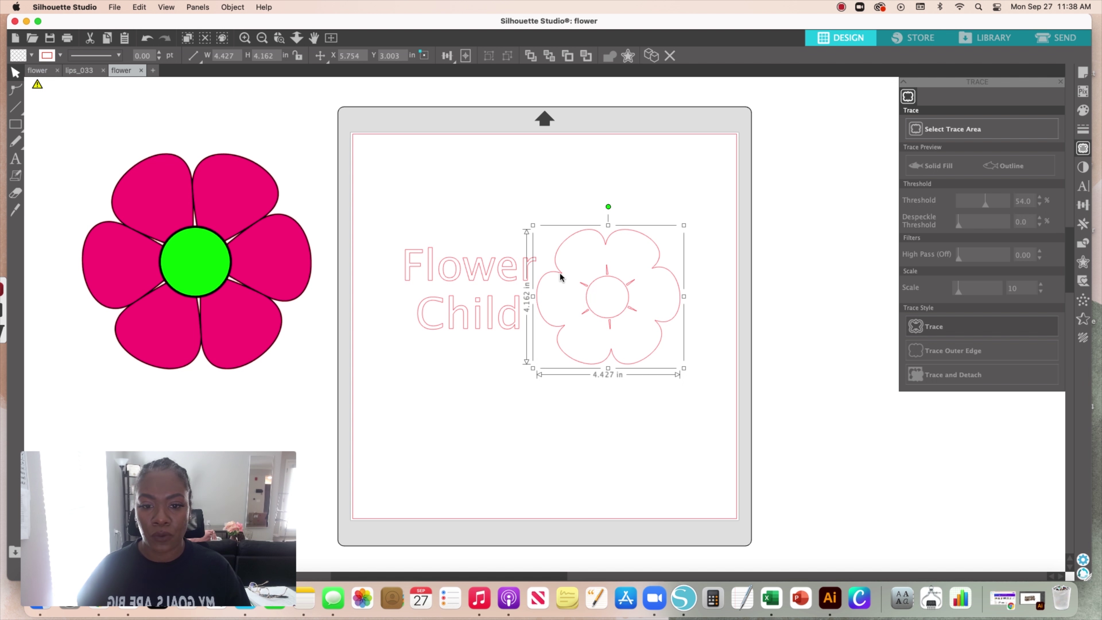
{"action": "left_click", "coordinate": [445, 215]}
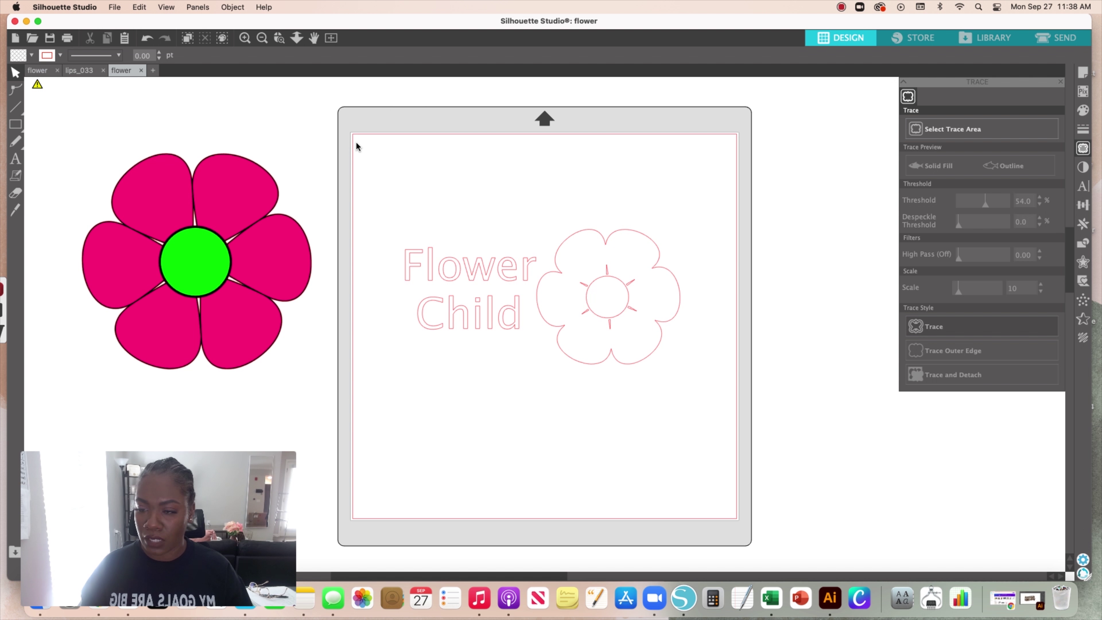
Check the lips_033 image, return to the flower design, and move the flower picture over the page and back off it
{"action": "left_click", "coordinate": [76, 72]}
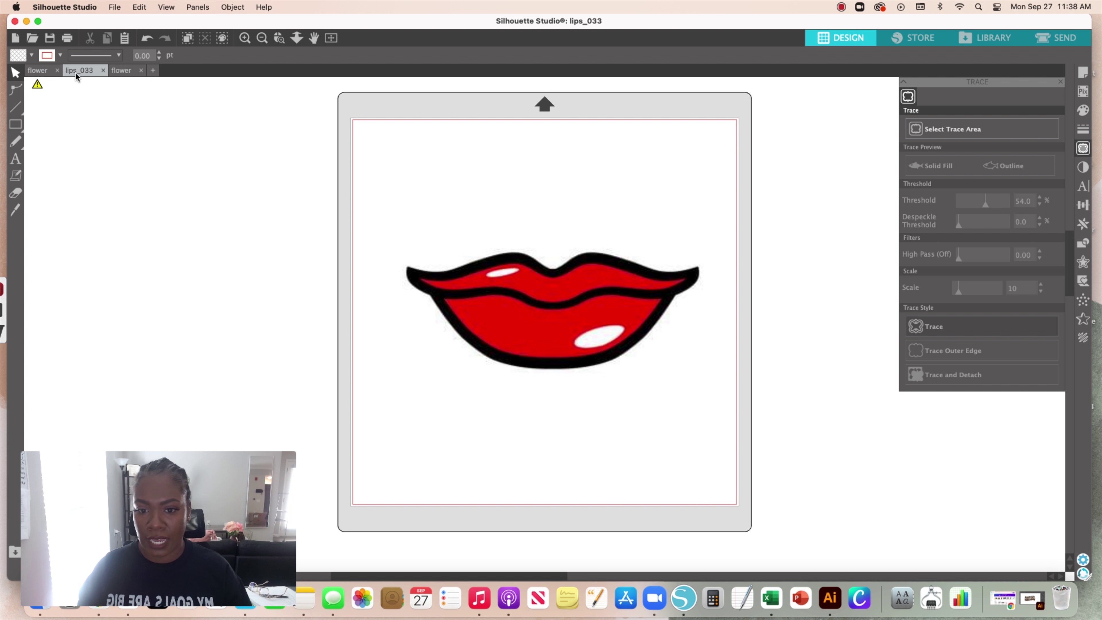
{"action": "left_click", "coordinate": [554, 297]}
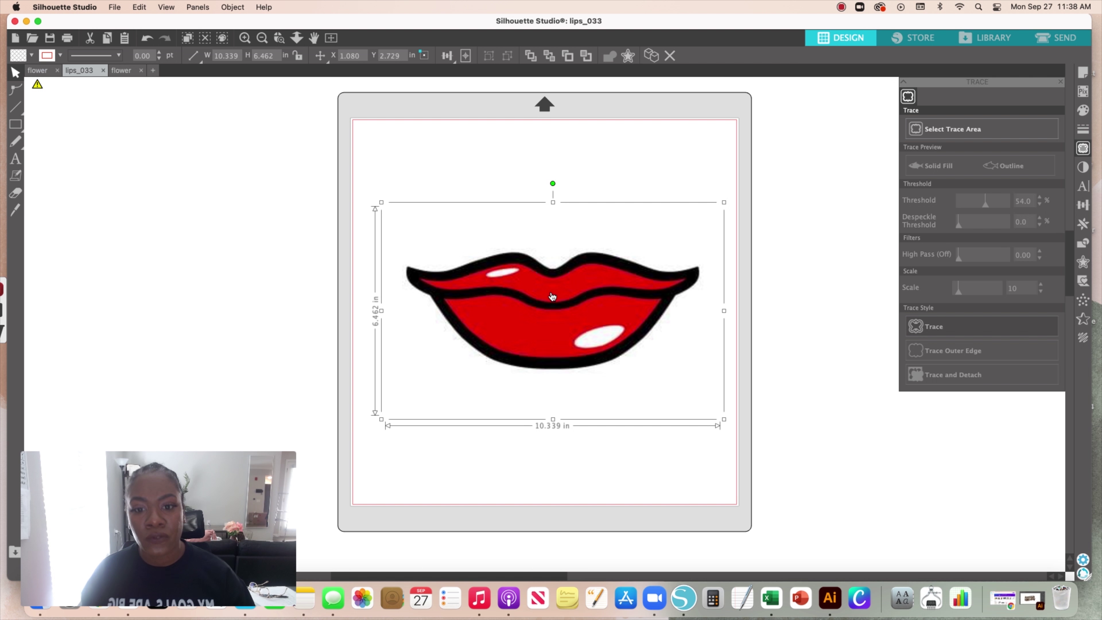
{"action": "left_click", "coordinate": [119, 72]}
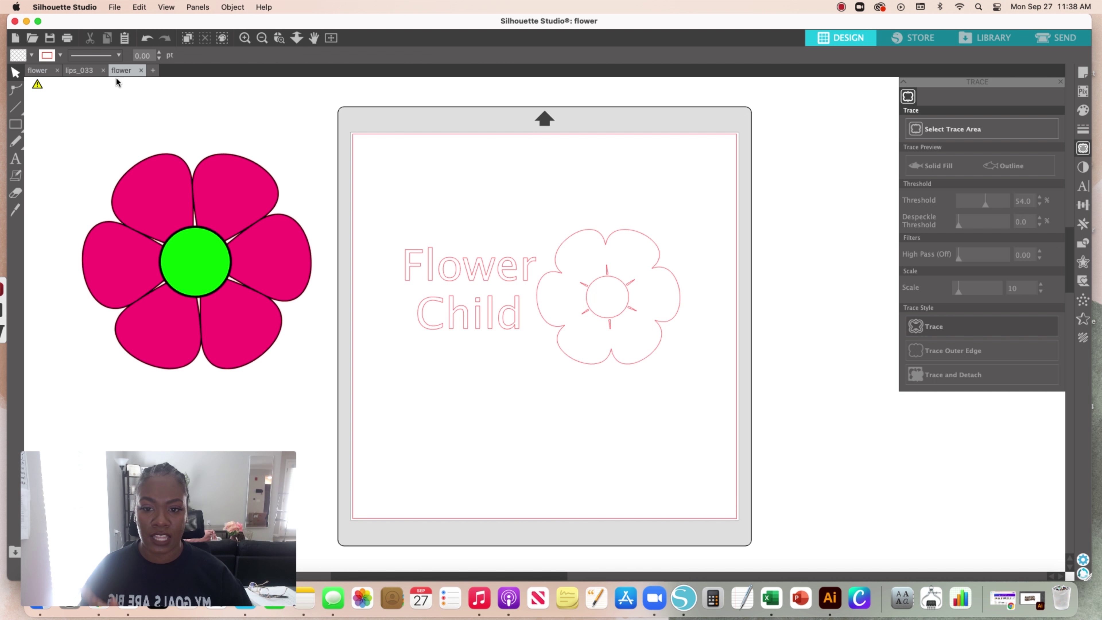
{"action": "left_click_drag", "start_coordinate": [221, 246], "coordinate": [445, 229]}
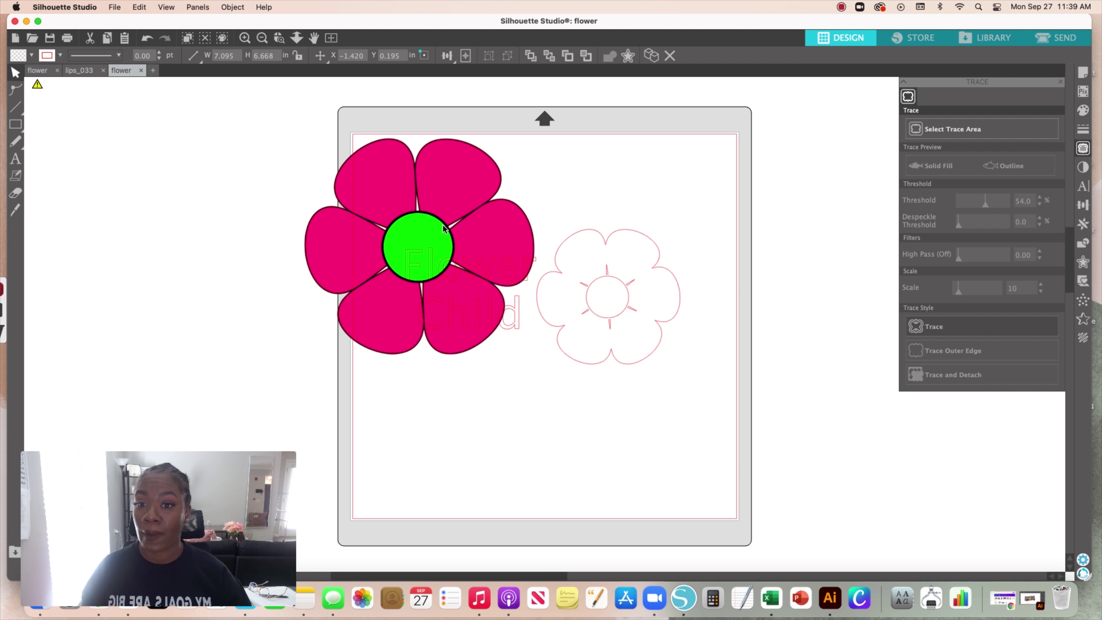
{"action": "left_click_drag", "start_coordinate": [444, 229], "coordinate": [249, 222]}
Switch to the lips_033 document and shift the lips image slightly up and left on the page
{"action": "left_click", "coordinate": [75, 76]}
{"action": "left_click", "coordinate": [78, 71]}
{"action": "left_click_drag", "start_coordinate": [522, 305], "coordinate": [674, 282]}
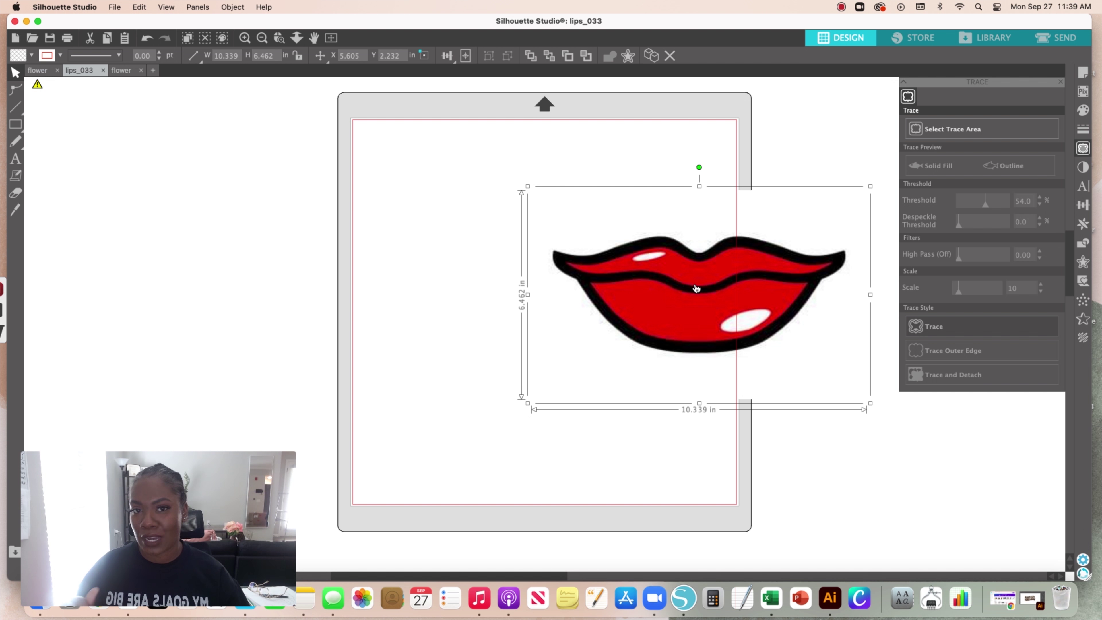
{"action": "left_click_drag", "start_coordinate": [696, 289], "coordinate": [541, 279]}
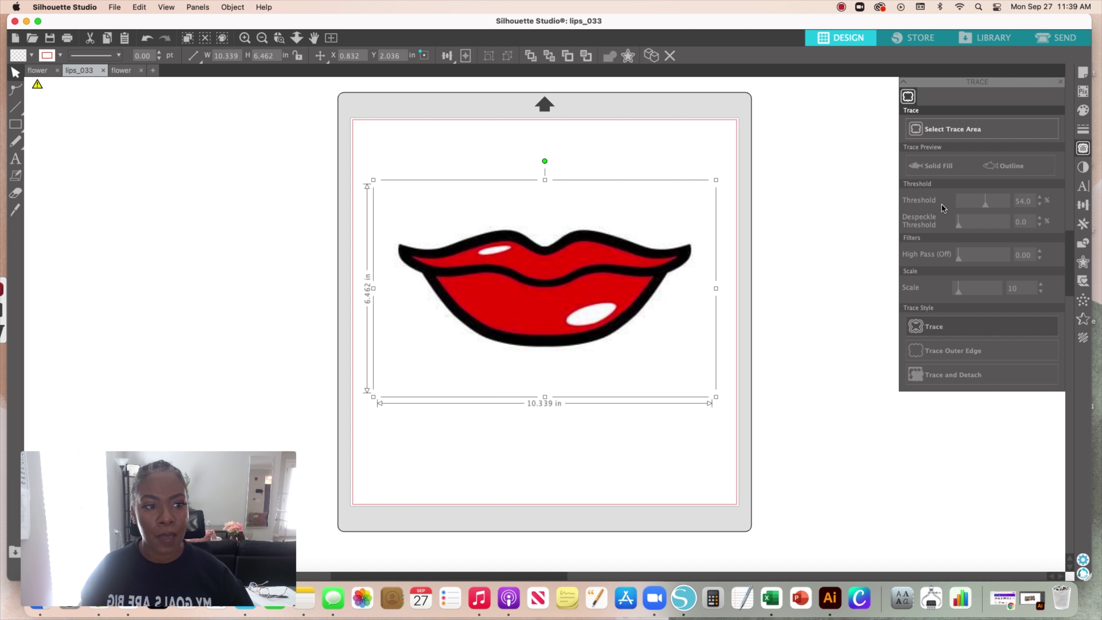
Select a trace area of about 9.97 x 3.99 in around the lips and trace only the outer edge
{"action": "left_click", "coordinate": [959, 136]}
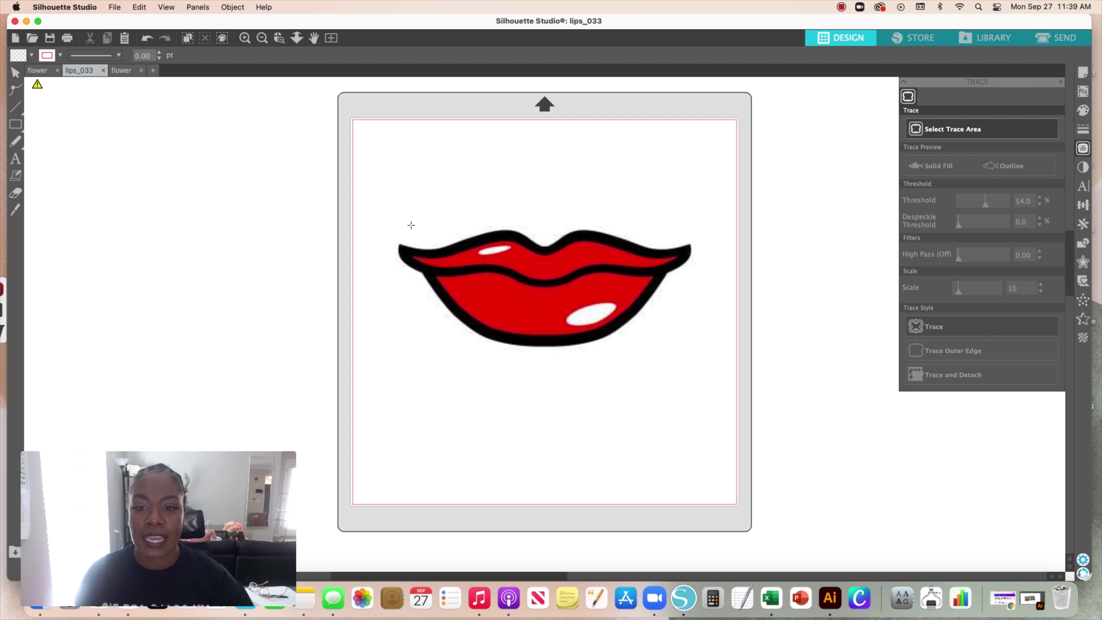
{"action": "mouse_move", "coordinate": [385, 222]}
{"action": "left_mouse_down"}
{"action": "mouse_move", "coordinate": [411, 280]}
{"action": "mouse_move", "coordinate": [542, 339]}
{"action": "mouse_move", "coordinate": [704, 352]}
{"action": "left_mouse_up"}
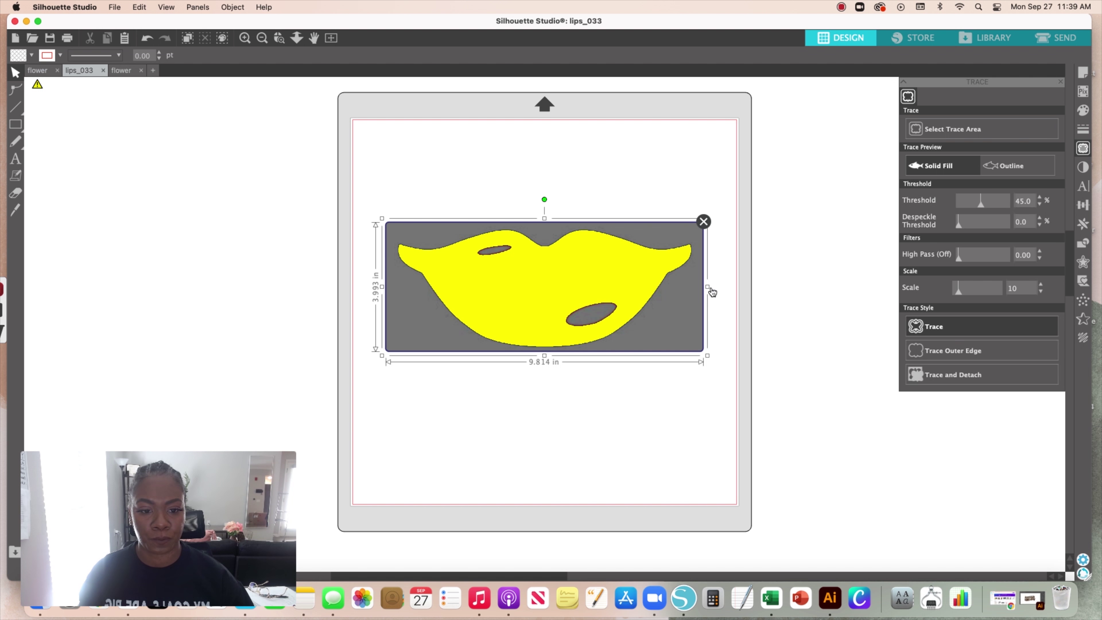
{"action": "left_click_drag", "start_coordinate": [708, 287], "coordinate": [714, 288]}
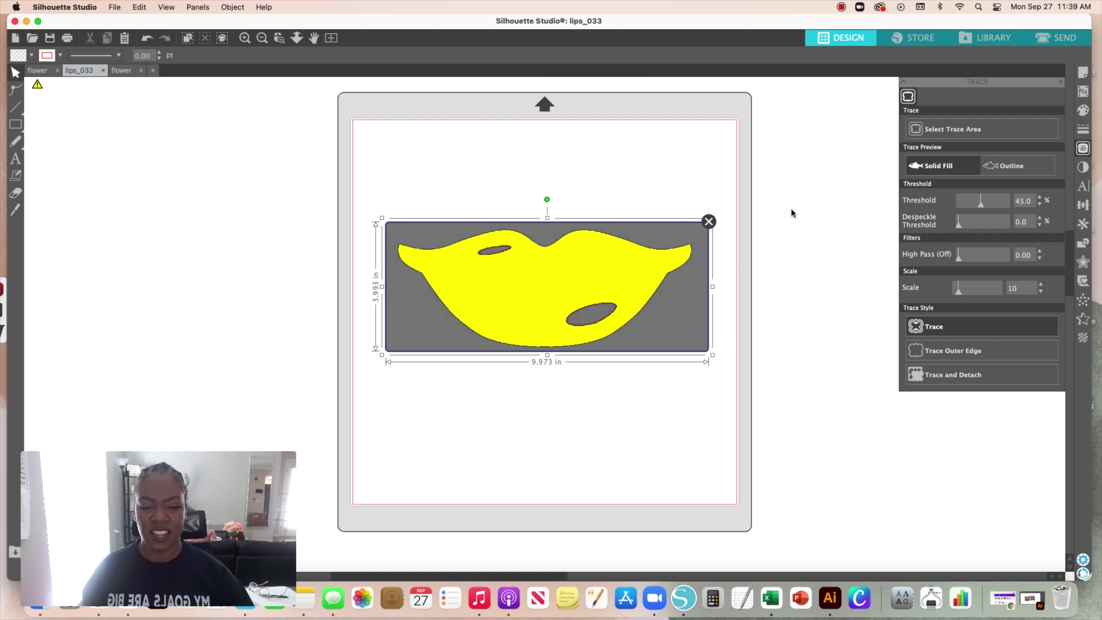
{"action": "scroll", "coordinate": [792, 209], "scroll_direction": "down", "scroll_amount": 1}
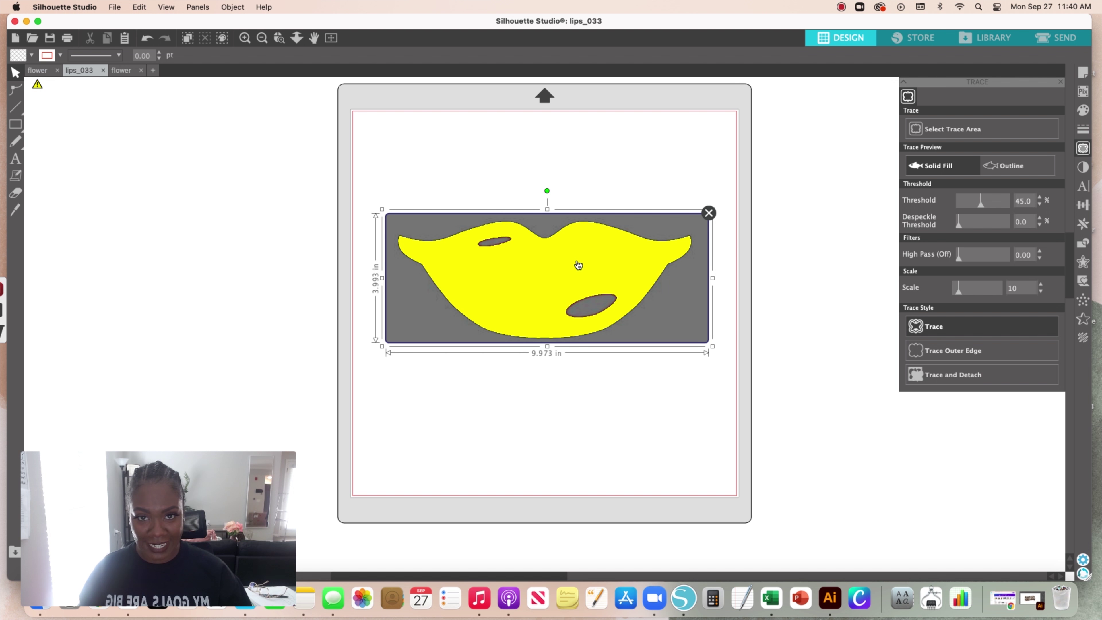
{"action": "scroll", "coordinate": [579, 265], "scroll_direction": "down", "scroll_amount": 1}
{"action": "left_click", "coordinate": [989, 355]}
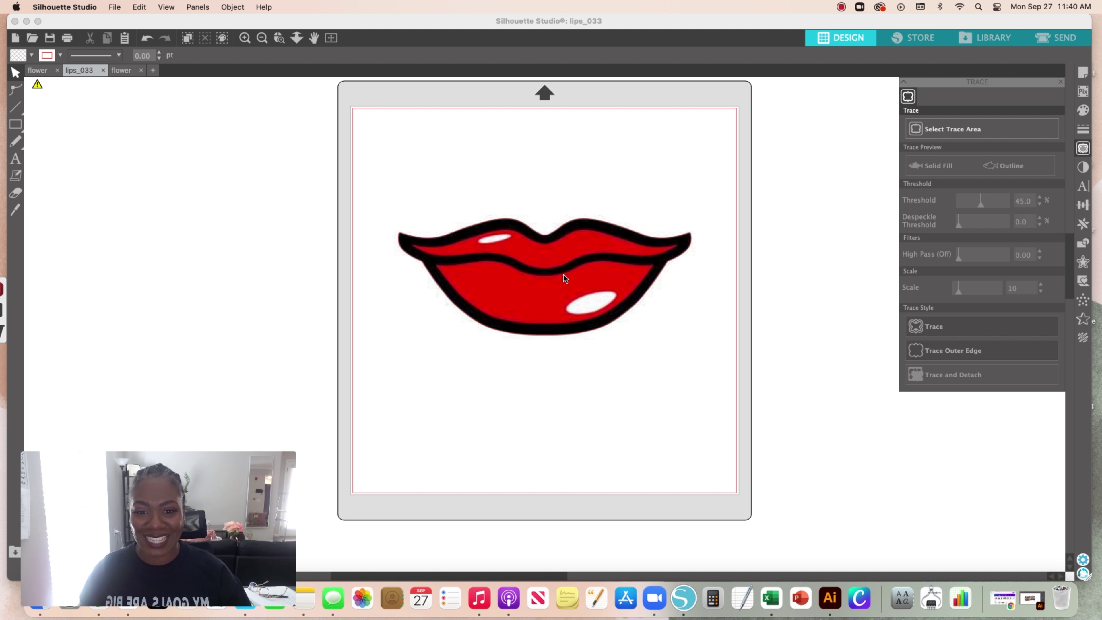
Move the original lips image off the traced outline to the left of the page
{"action": "left_click", "coordinate": [547, 254]}
{"action": "left_click", "coordinate": [546, 254]}
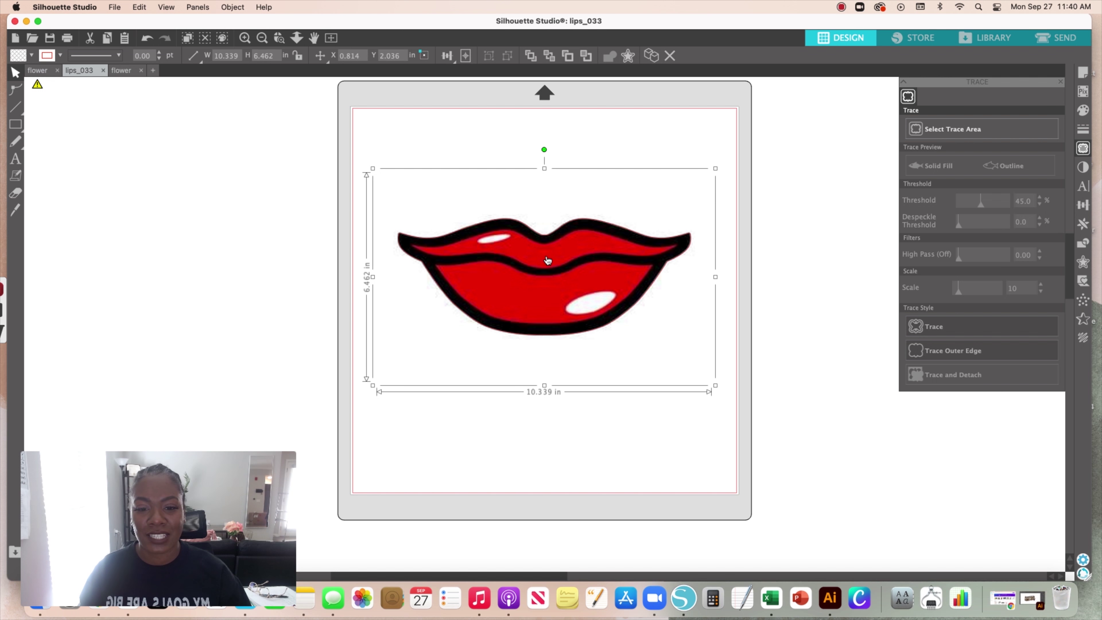
{"action": "left_click_drag", "start_coordinate": [546, 260], "coordinate": [209, 262]}
Scale the traced lips outline down to about 6.38 x 2.54 in and center it near the top of the page
{"action": "left_click", "coordinate": [544, 235]}
{"action": "left_click_drag", "start_coordinate": [546, 239], "coordinate": [551, 168]}
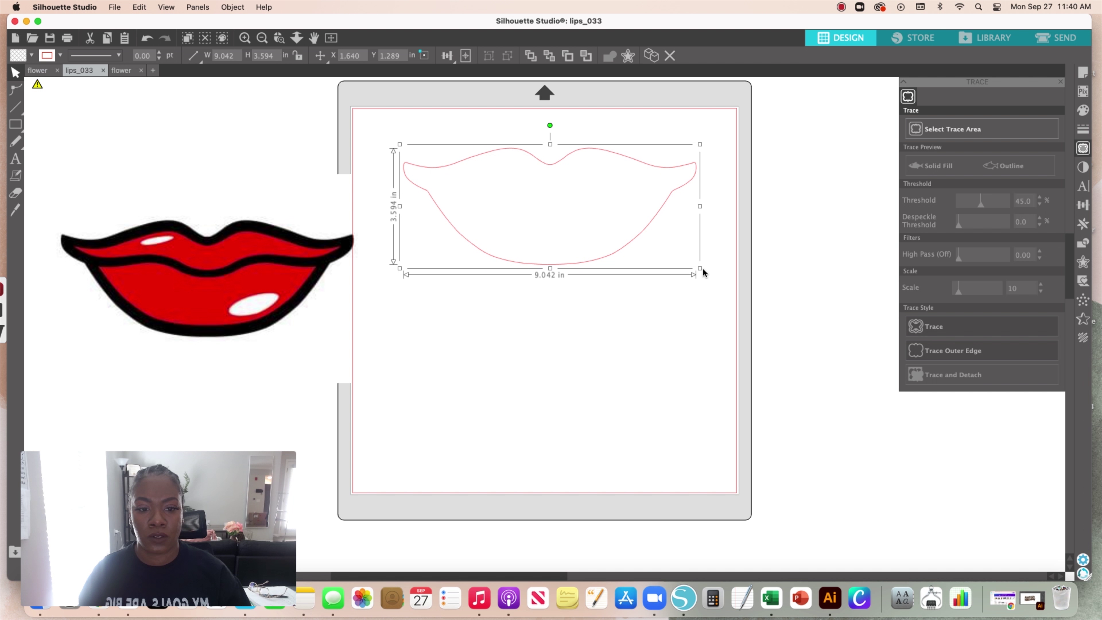
{"action": "left_click_drag", "start_coordinate": [700, 267], "coordinate": [614, 235]}
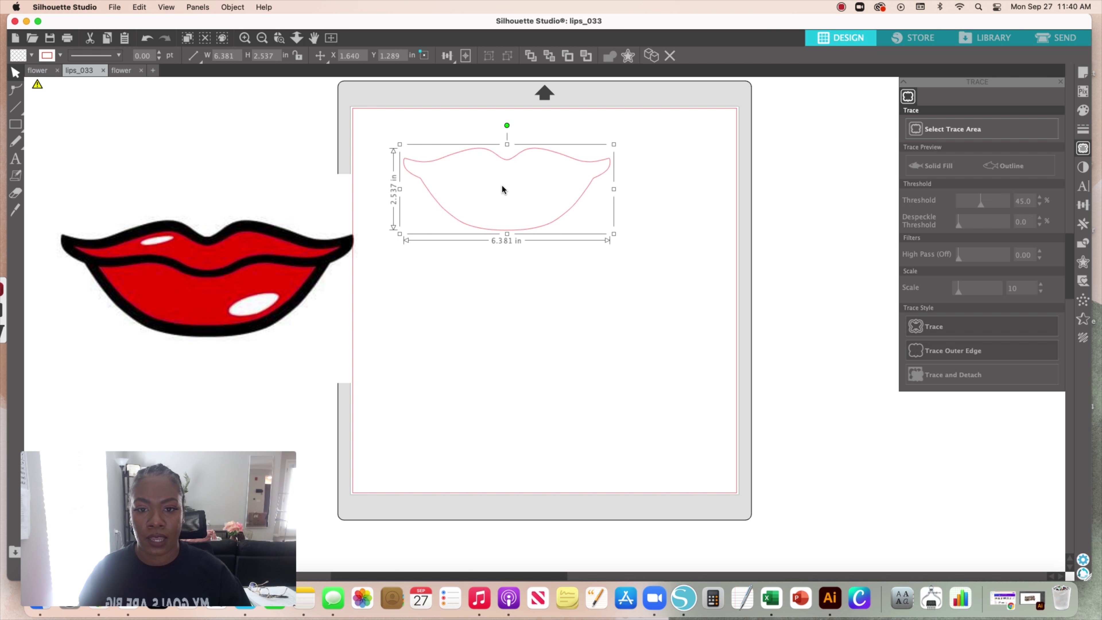
{"action": "left_click_drag", "start_coordinate": [508, 166], "coordinate": [553, 148]}
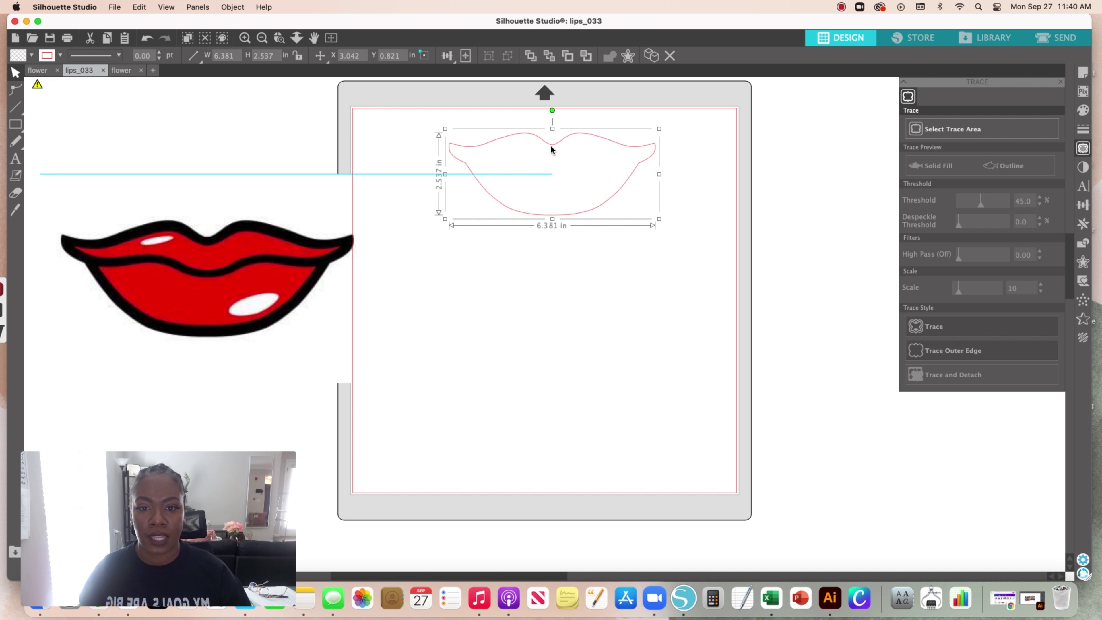
Move the lips image back onto the page below the outline and apply Trace and Detach to an area around the lips
{"action": "left_click_drag", "start_coordinate": [230, 267], "coordinate": [572, 342]}
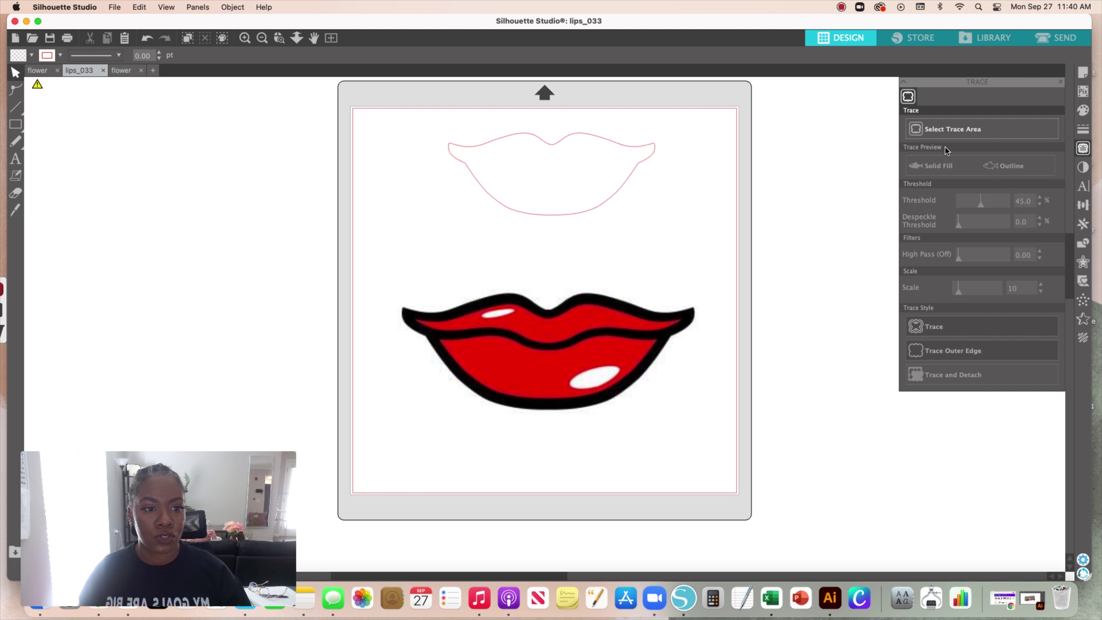
{"action": "left_click", "coordinate": [948, 132]}
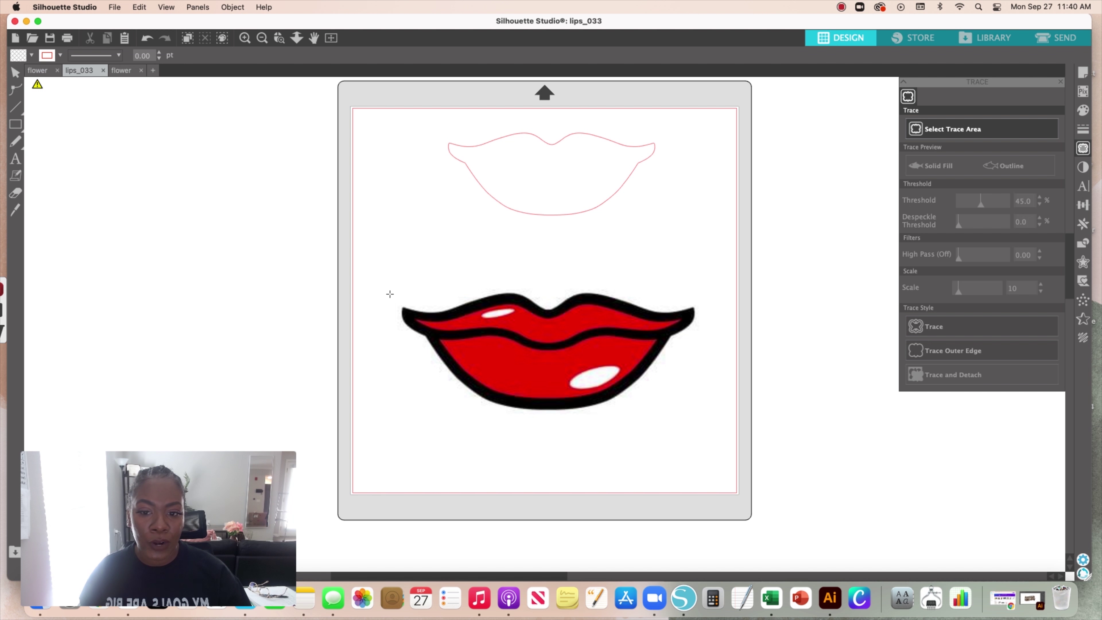
{"action": "mouse_move", "coordinate": [384, 290]}
{"action": "left_mouse_down"}
{"action": "mouse_move", "coordinate": [443, 365]}
{"action": "mouse_move", "coordinate": [647, 418]}
{"action": "mouse_move", "coordinate": [712, 416]}
{"action": "left_mouse_up"}
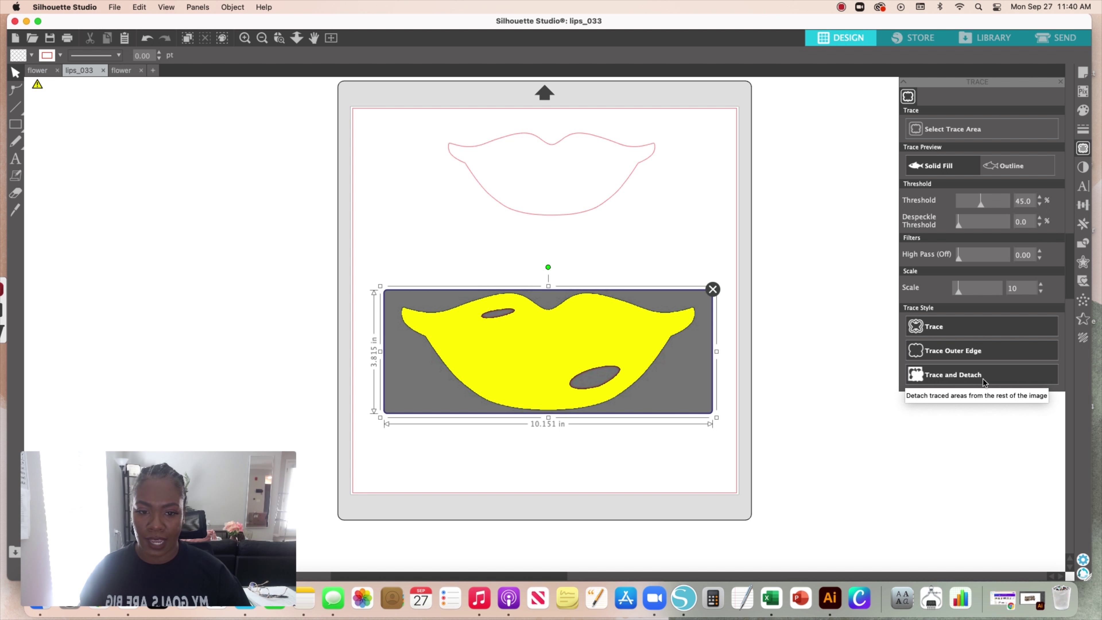
{"action": "left_click_drag", "start_coordinate": [549, 287], "coordinate": [548, 273]}
{"action": "left_click_drag", "start_coordinate": [549, 419], "coordinate": [549, 427]}
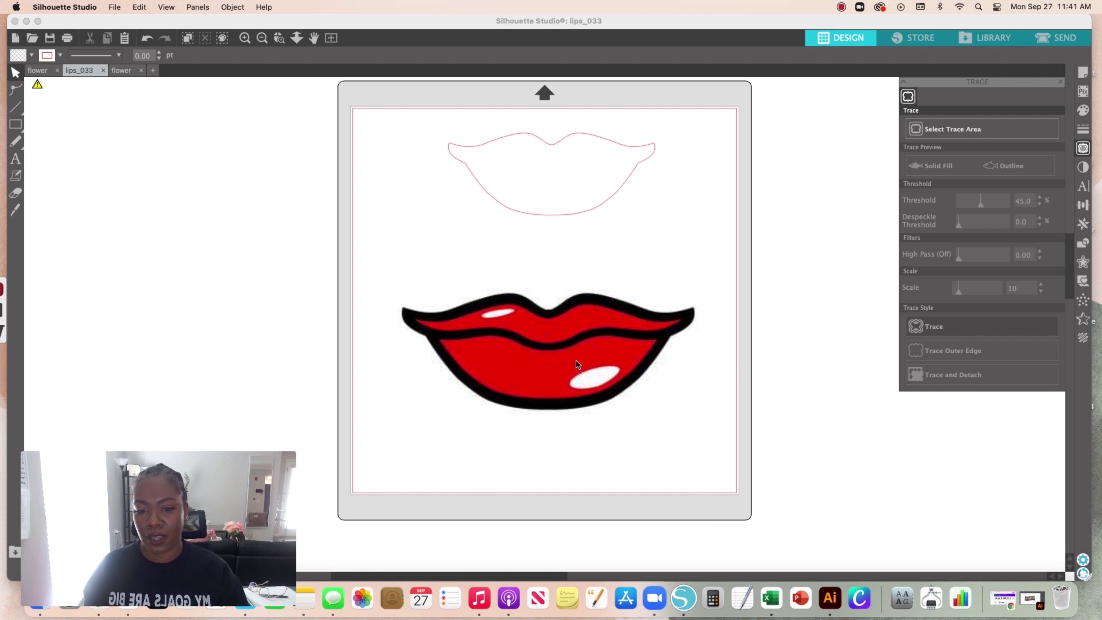
Move the detached lips off to the right and place the leftover background piece on the page below the outline
{"action": "left_click_drag", "start_coordinate": [520, 350], "coordinate": [809, 426]}
{"action": "left_click", "coordinate": [495, 304]}
{"action": "left_click_drag", "start_coordinate": [506, 290], "coordinate": [324, 264]}
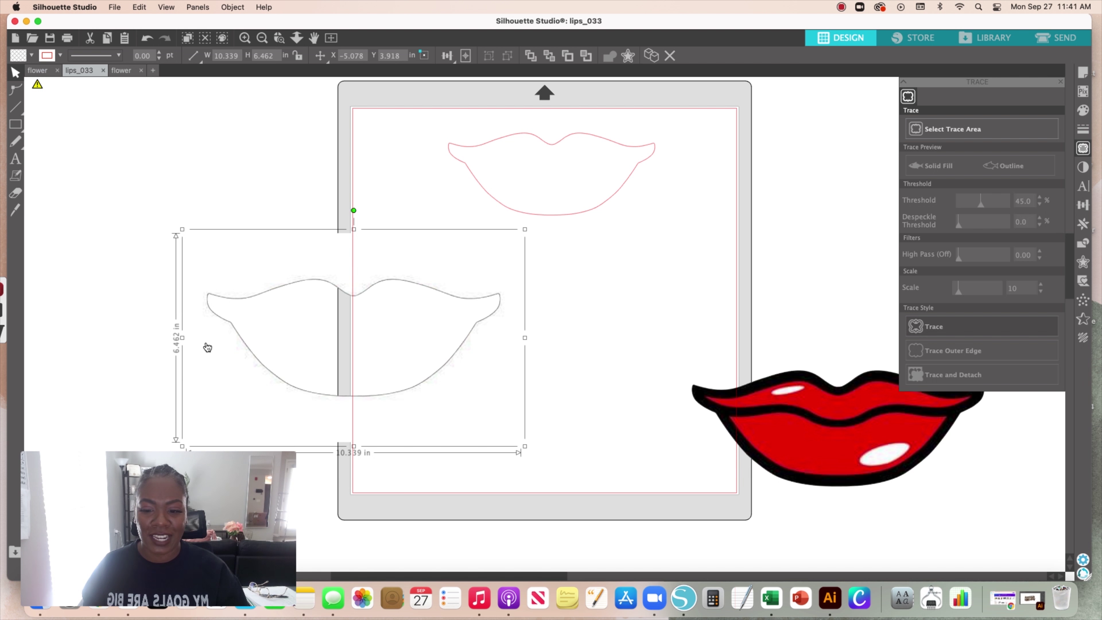
{"action": "left_click_drag", "start_coordinate": [252, 258], "coordinate": [411, 286]}
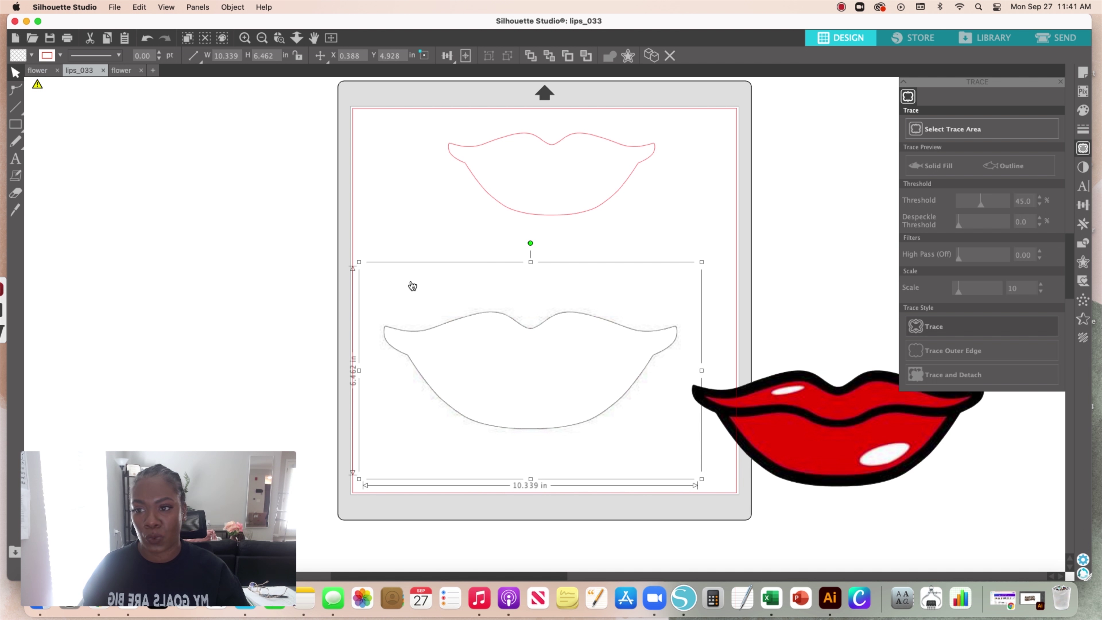
Fill the leftover background piece with pinkish red and position it below the traced outline
{"action": "left_click", "coordinate": [31, 55]}
{"action": "left_click", "coordinate": [39, 73]}
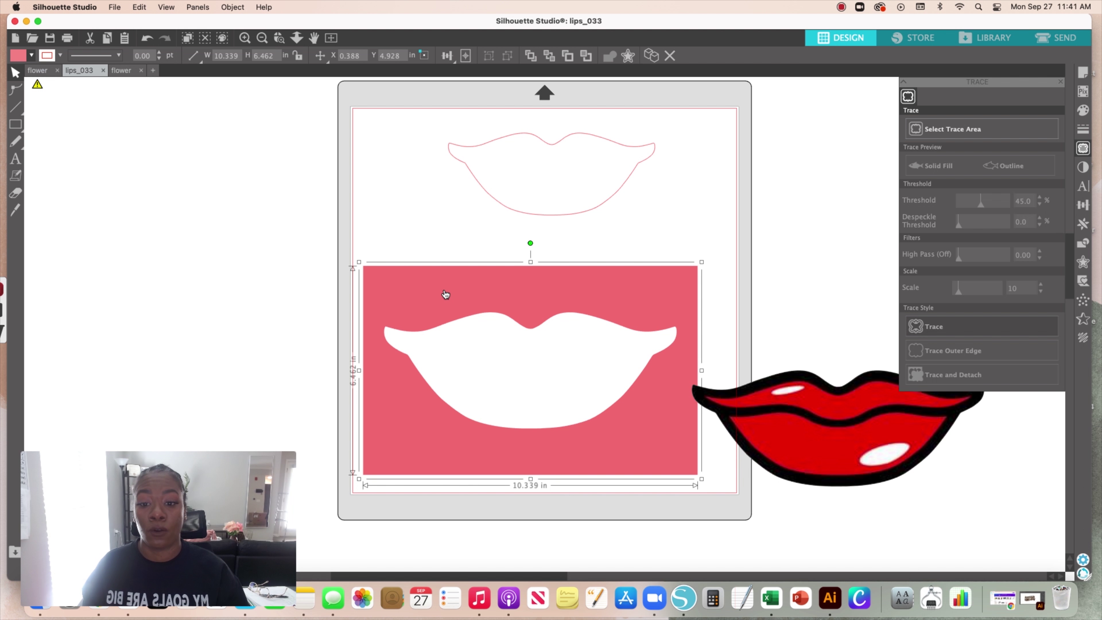
{"action": "left_click_drag", "start_coordinate": [440, 292], "coordinate": [458, 256]}
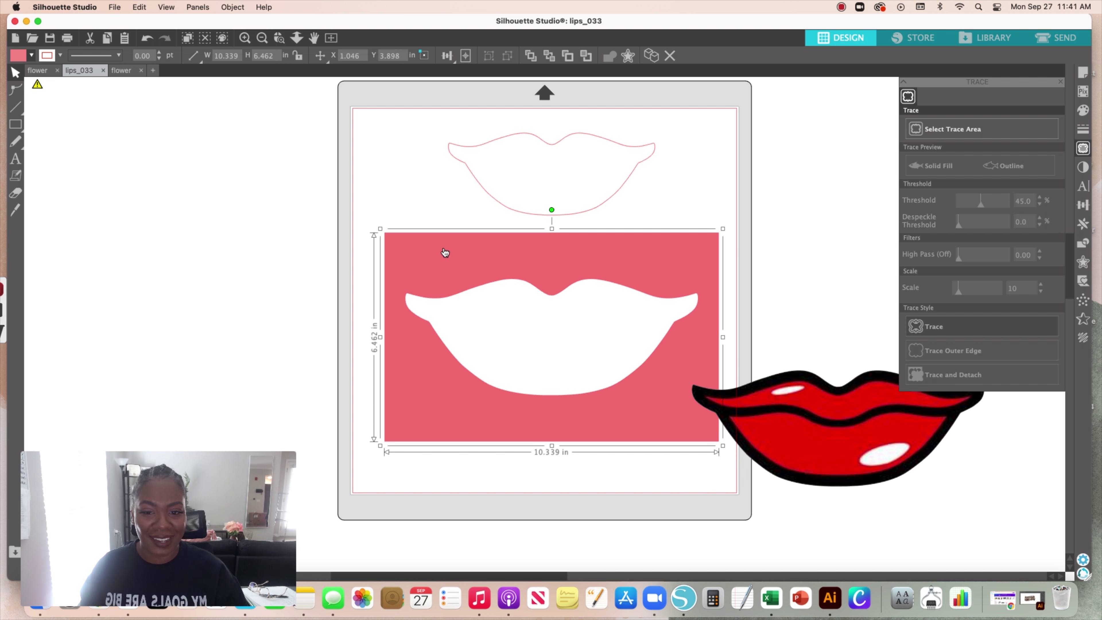
{"action": "left_click_drag", "start_coordinate": [444, 252], "coordinate": [303, 255]}
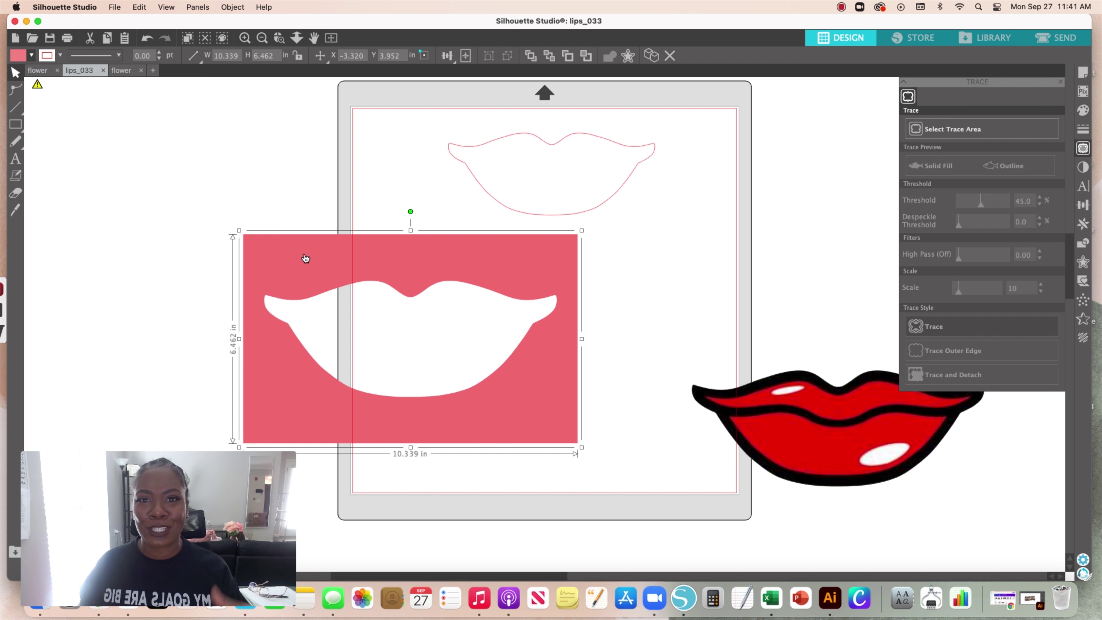
{"action": "left_click_drag", "start_coordinate": [306, 258], "coordinate": [451, 264]}
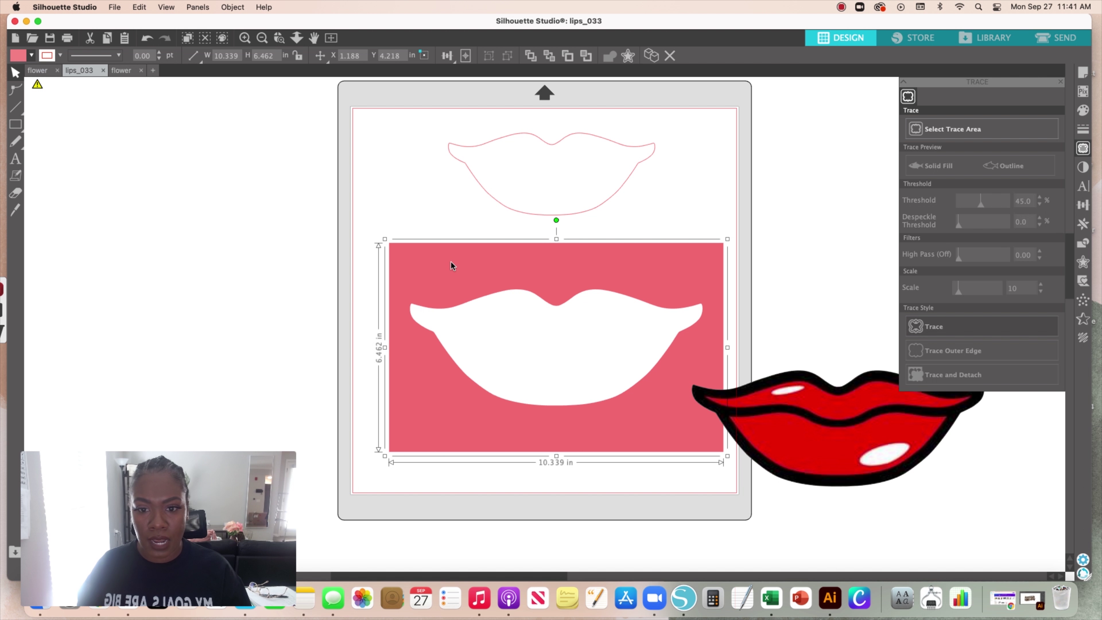
Scale the filled background rectangle down proportionally to roughly the width of the lips outline above it
{"action": "left_click", "coordinate": [724, 238]}
{"action": "left_click", "coordinate": [691, 261]}
{"action": "left_click_drag", "start_coordinate": [728, 239], "coordinate": [627, 260]}
Place the detached lips centered below the filled rectangle and scale them down to about 6.41 x 2.55 in
{"action": "left_click", "coordinate": [864, 390]}
{"action": "left_click_drag", "start_coordinate": [864, 389], "coordinate": [573, 424]}
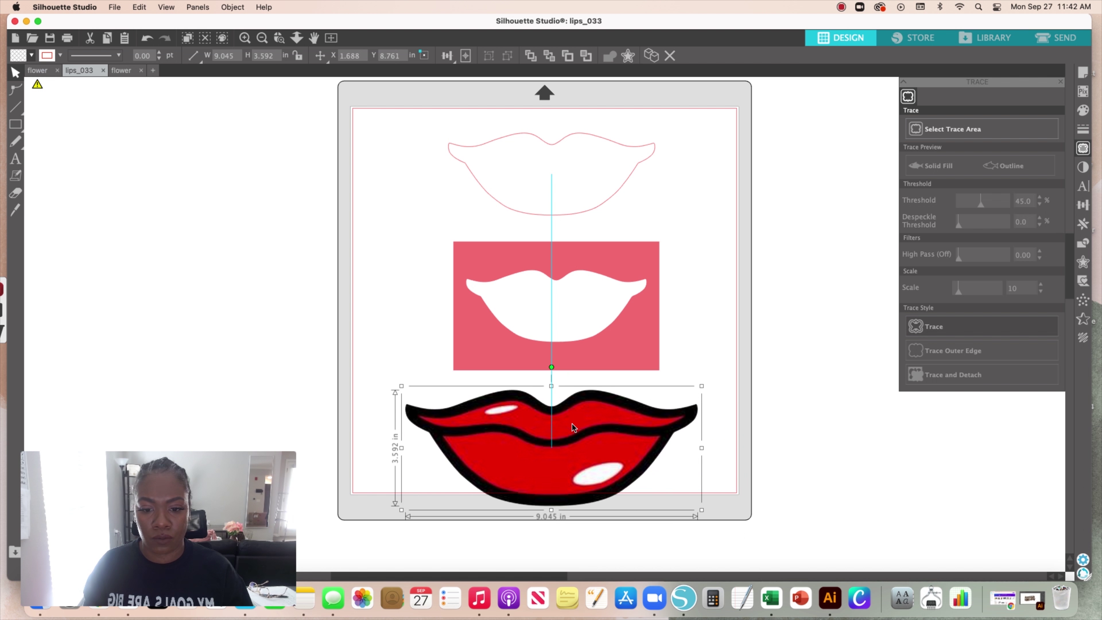
{"action": "left_click_drag", "start_coordinate": [628, 266], "coordinate": [626, 247]}
{"action": "left_click_drag", "start_coordinate": [589, 422], "coordinate": [596, 416]}
{"action": "left_click_drag", "start_coordinate": [708, 380], "coordinate": [622, 419]}
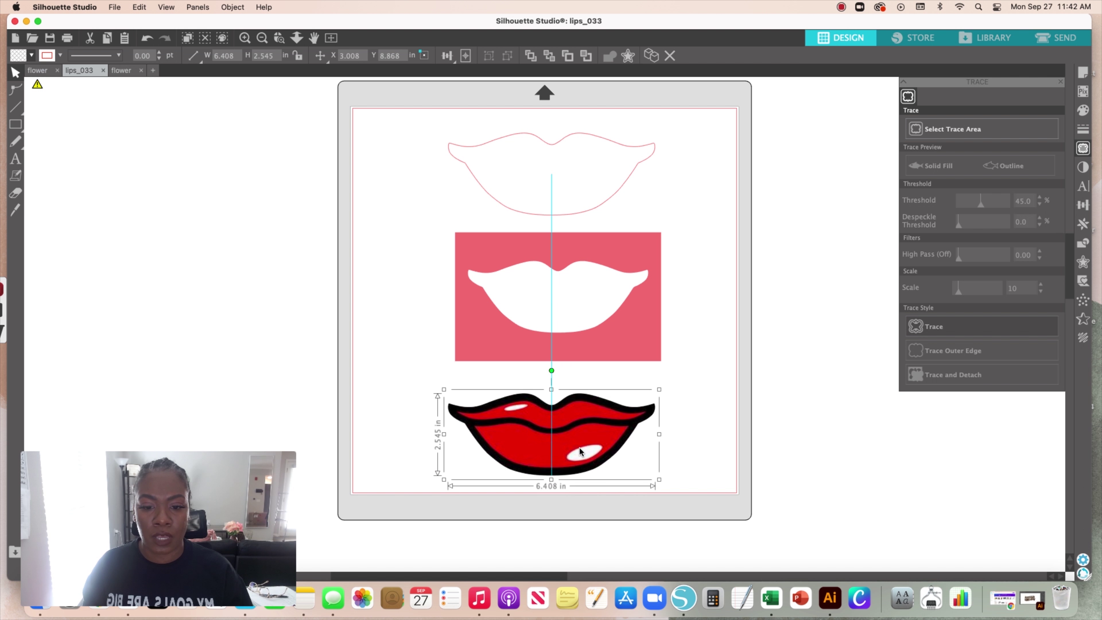
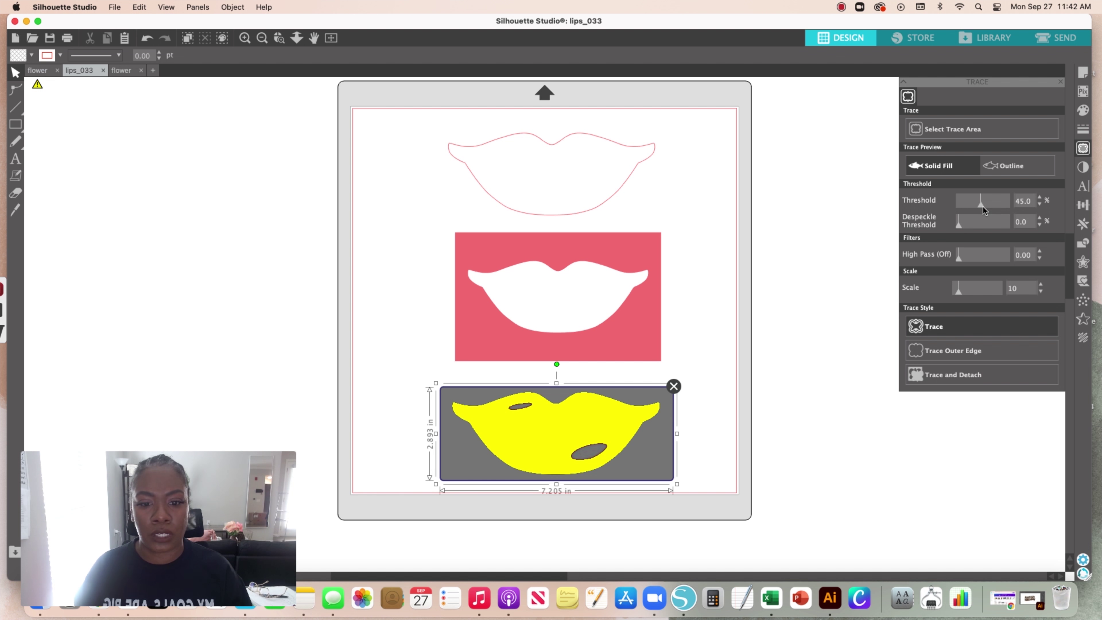
Trace the lips below the filled rectangle at a 47% threshold with the plain Trace style, and move the red original off the page
{"action": "left_click_drag", "start_coordinate": [984, 210], "coordinate": [1009, 208]}
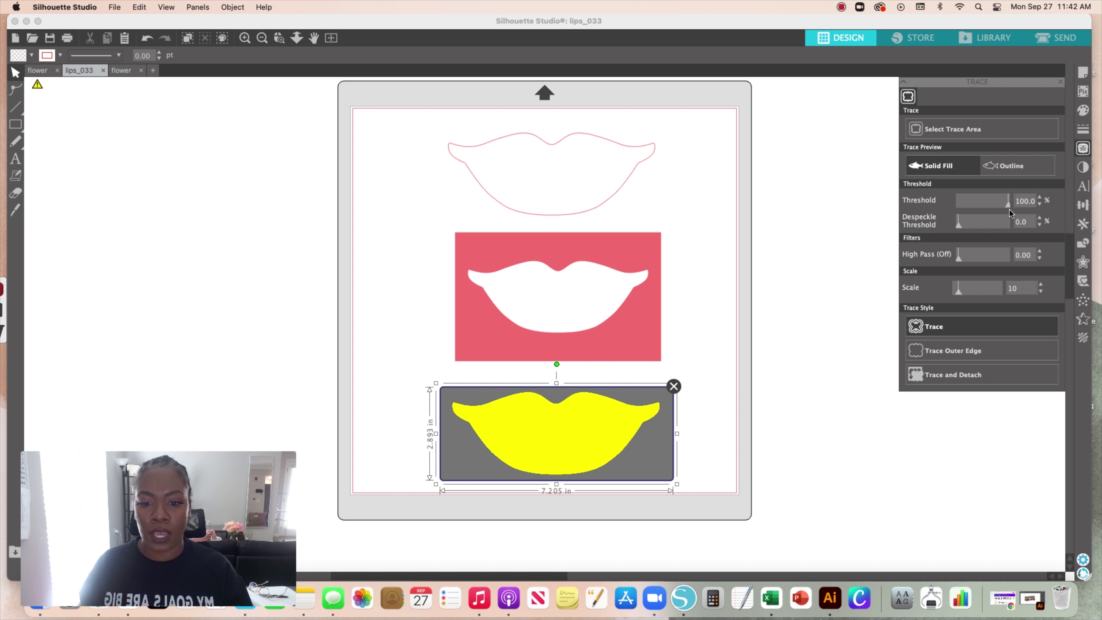
{"action": "left_click_drag", "start_coordinate": [1005, 208], "coordinate": [993, 206]}
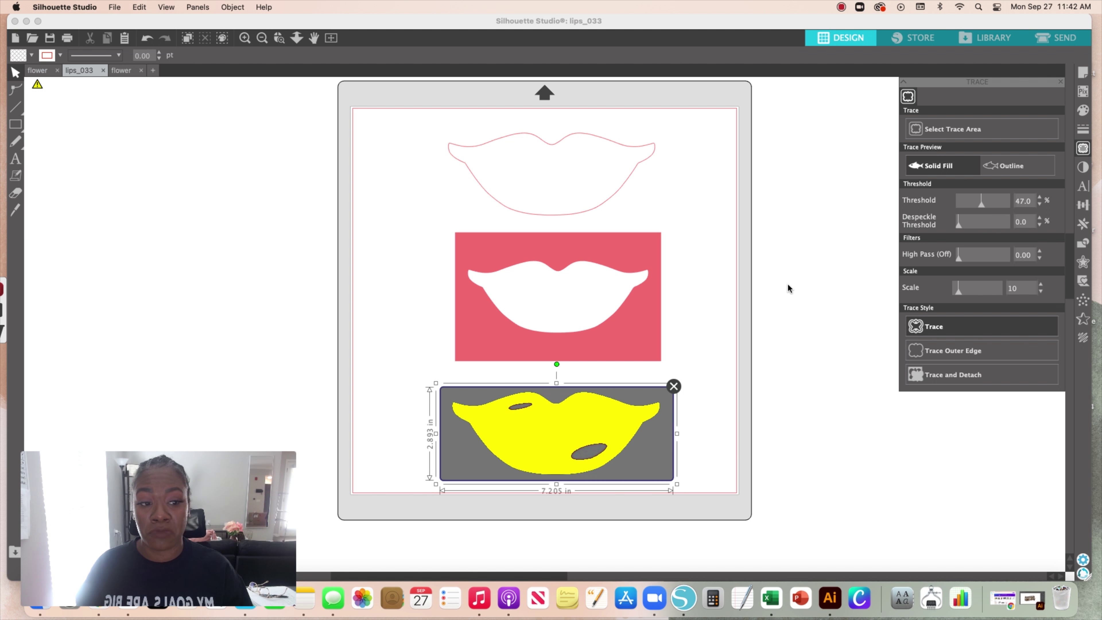
{"action": "left_click", "coordinate": [957, 332]}
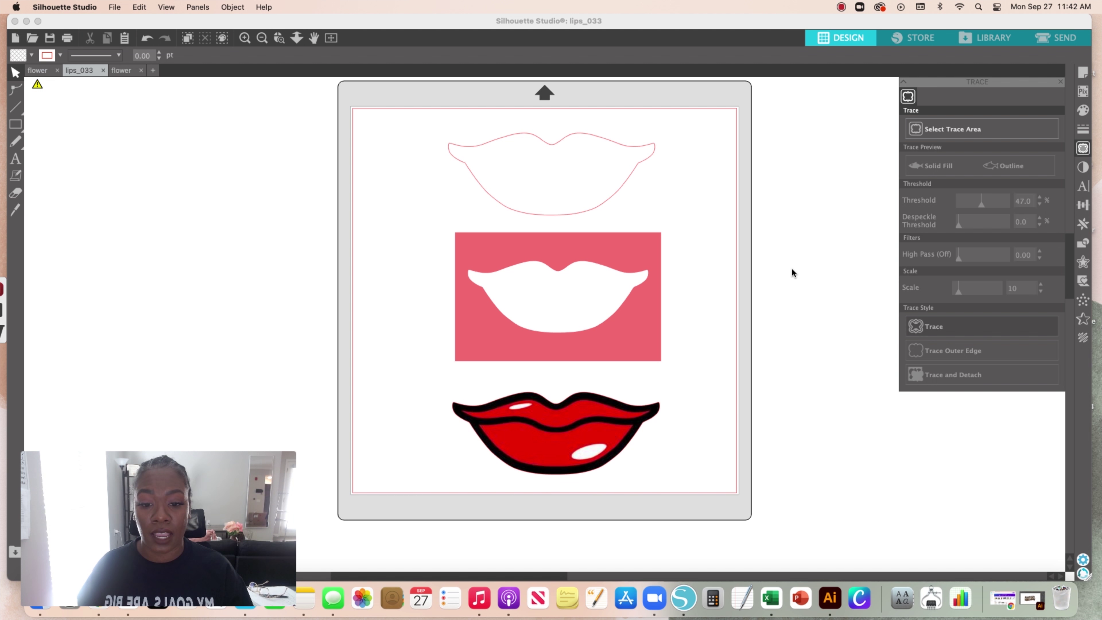
{"action": "left_click", "coordinate": [567, 426]}
{"action": "mouse_move", "coordinate": [568, 427]}
{"action": "left_mouse_down"}
{"action": "mouse_move", "coordinate": [751, 417]}
{"action": "mouse_move", "coordinate": [867, 435]}
{"action": "left_mouse_up"}
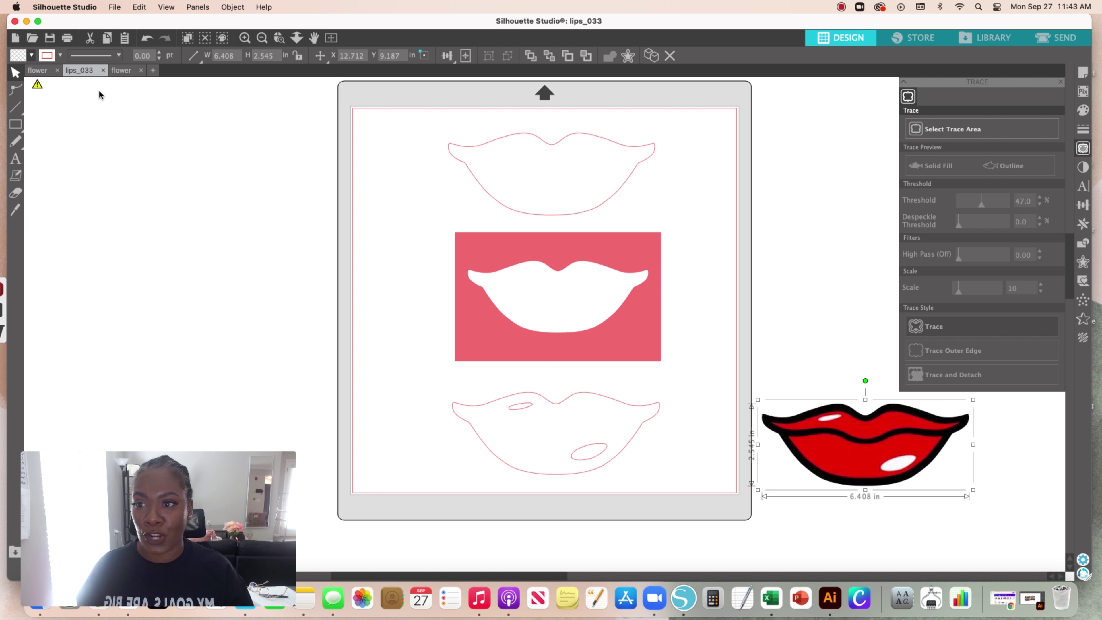
In the Flower Child document, move the pink flower onto the page below the text and scale it down to about 5.21 x 4.90 in
{"action": "left_click", "coordinate": [123, 71]}
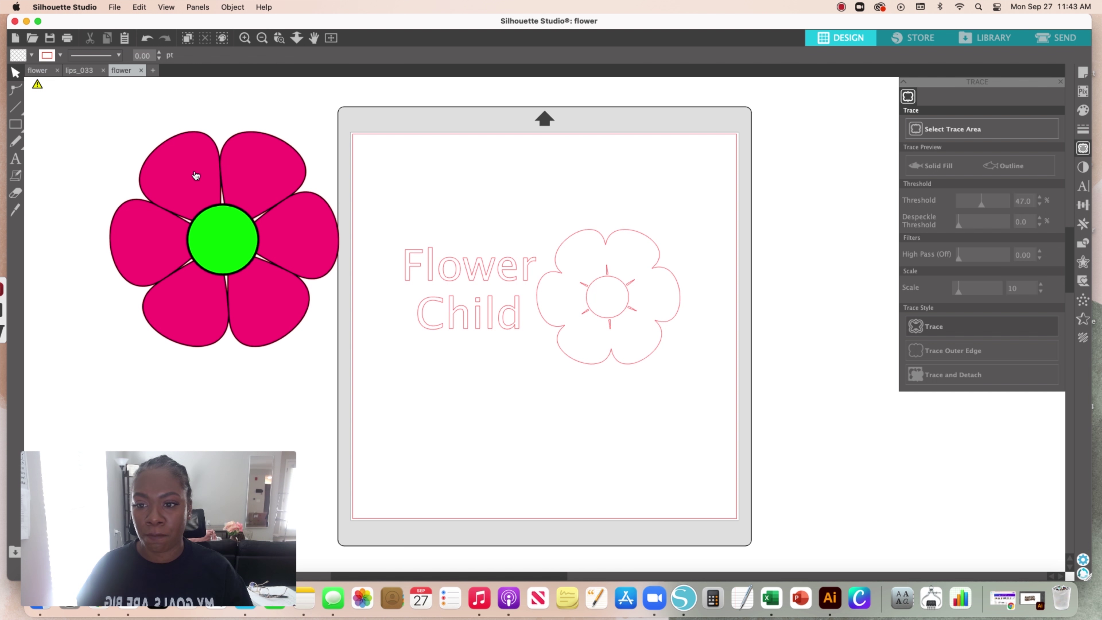
{"action": "left_click_drag", "start_coordinate": [224, 227], "coordinate": [485, 390]}
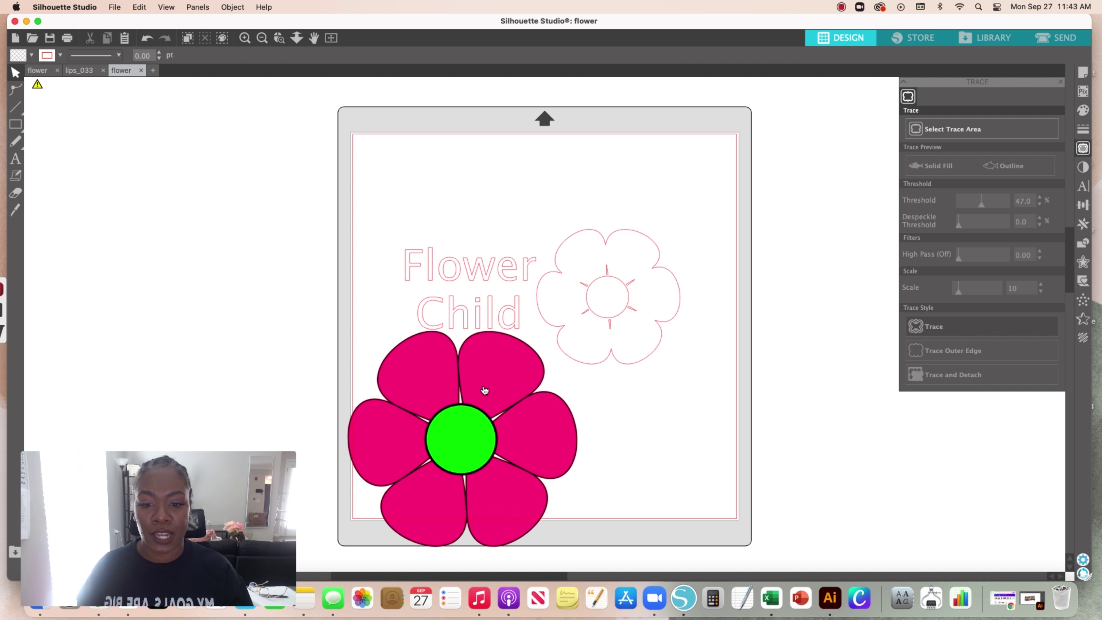
{"action": "left_click_drag", "start_coordinate": [581, 329], "coordinate": [520, 384]}
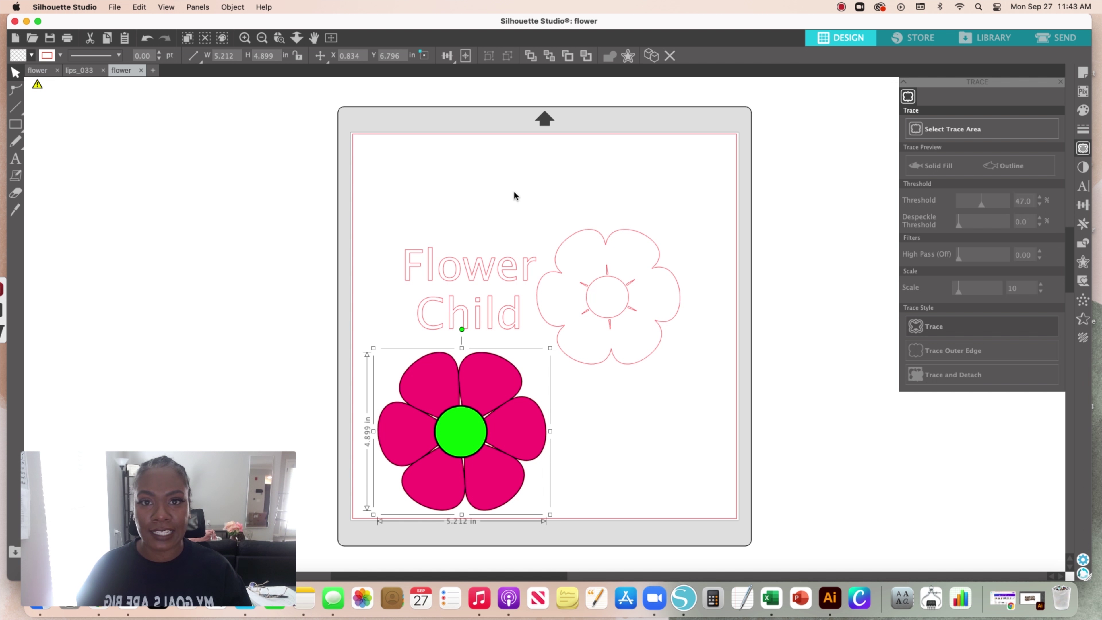
Return to the lips_033 document and examine the outer-edge, detached and plain trace results one after another
{"action": "left_click", "coordinate": [80, 71]}
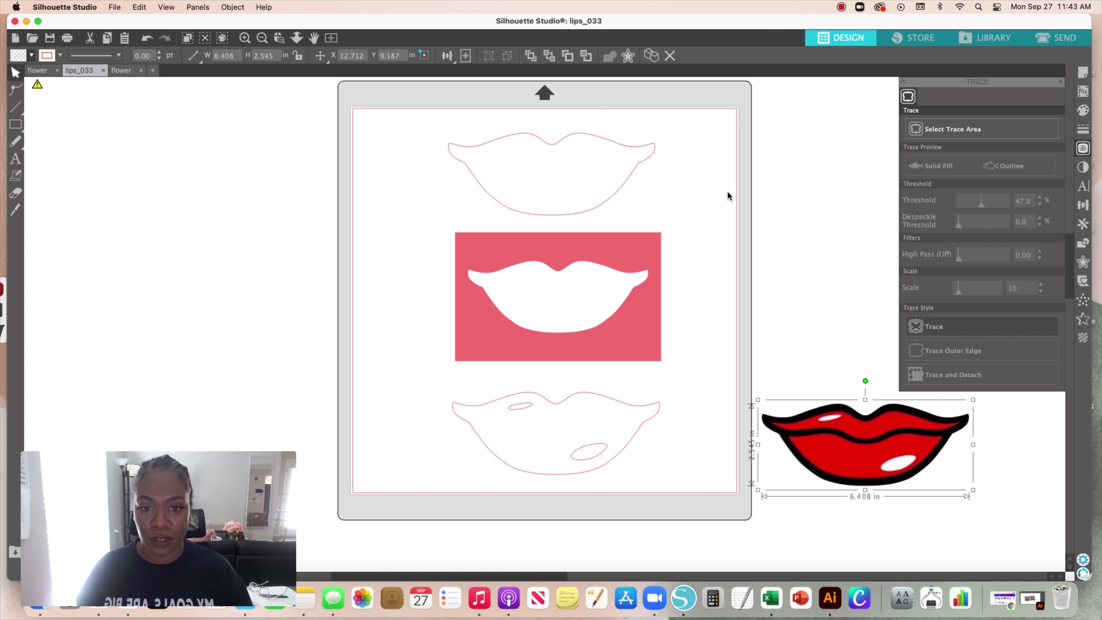
{"action": "left_click", "coordinate": [560, 149]}
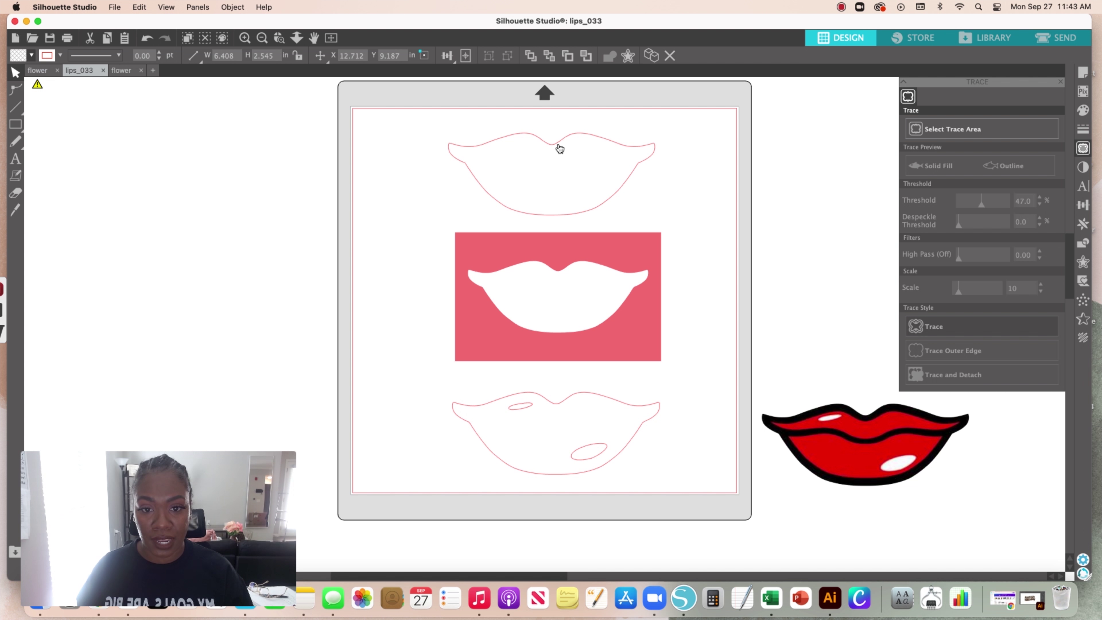
{"action": "left_click", "coordinate": [601, 265]}
{"action": "left_click", "coordinate": [568, 402]}
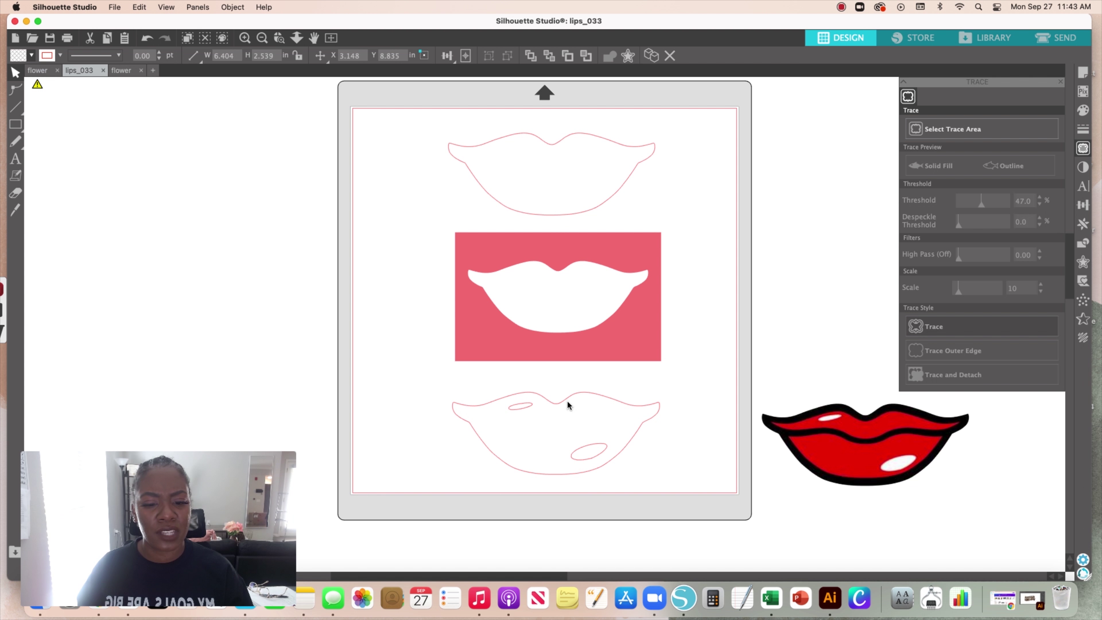